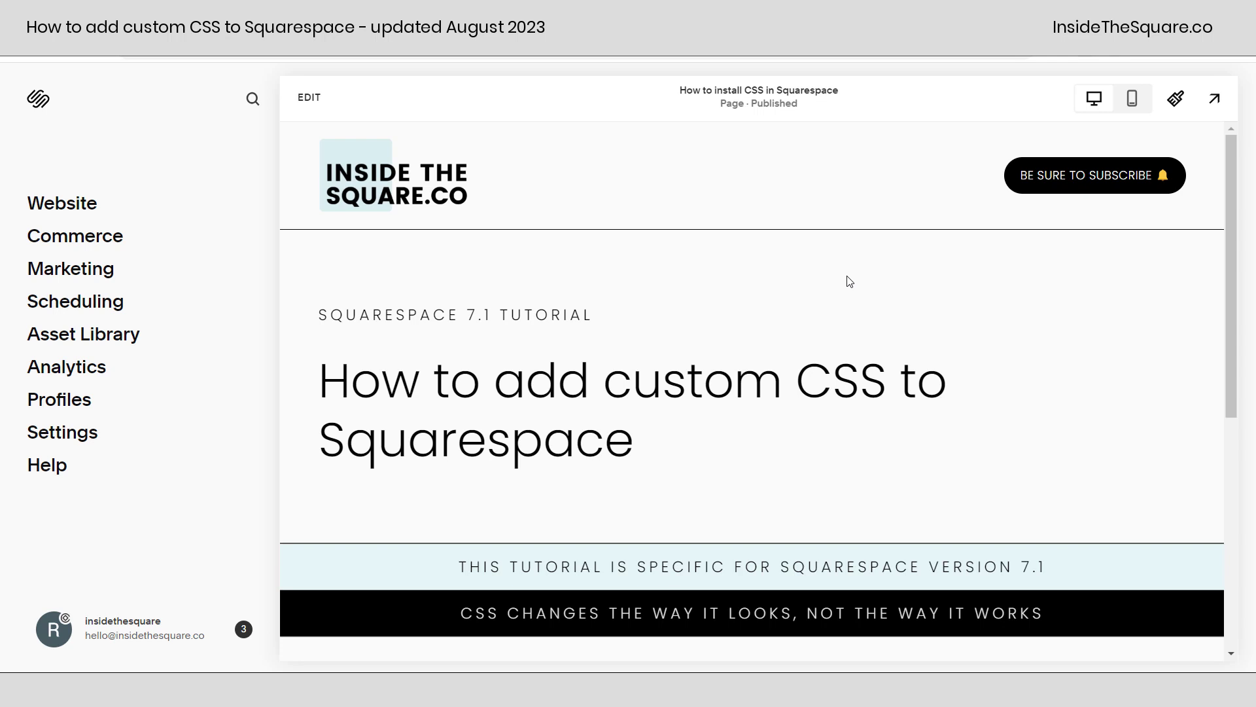
- Scroll the tutorial preview down to the Site Wide CSS, Page Header Code Injection and Code Block cards
scroll(849, 282, down, 4)
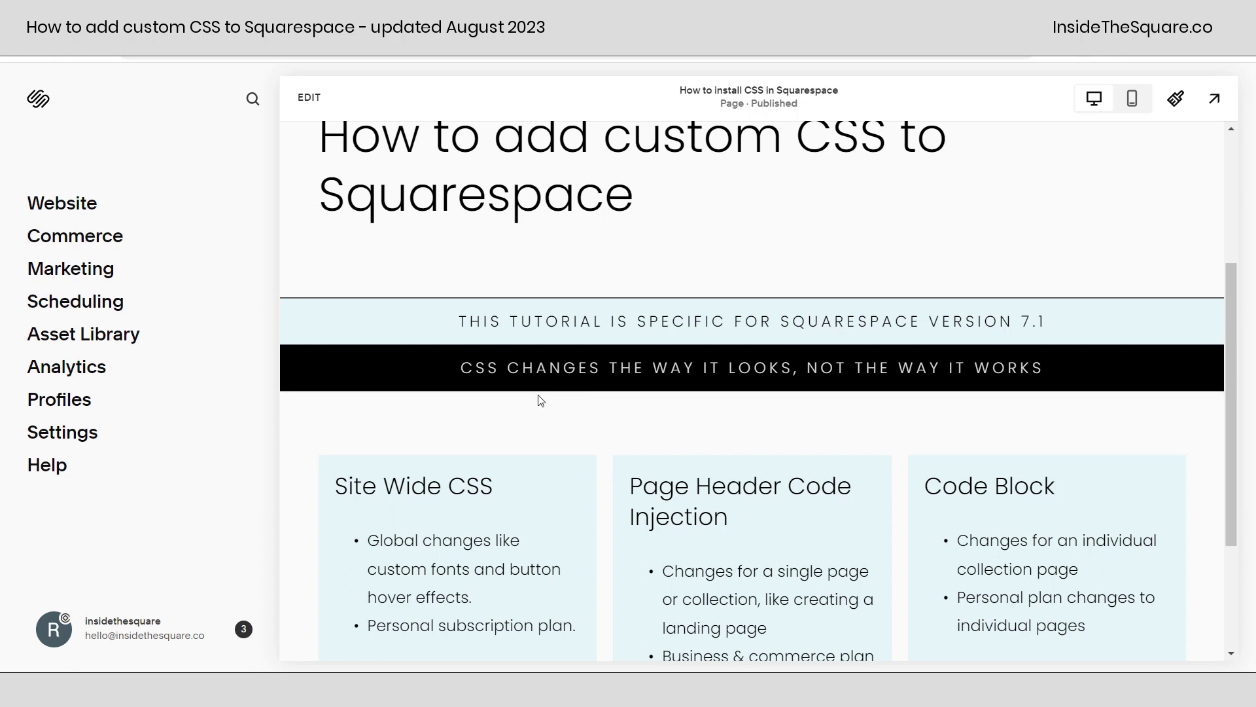
scroll(565, 407, down, 3)
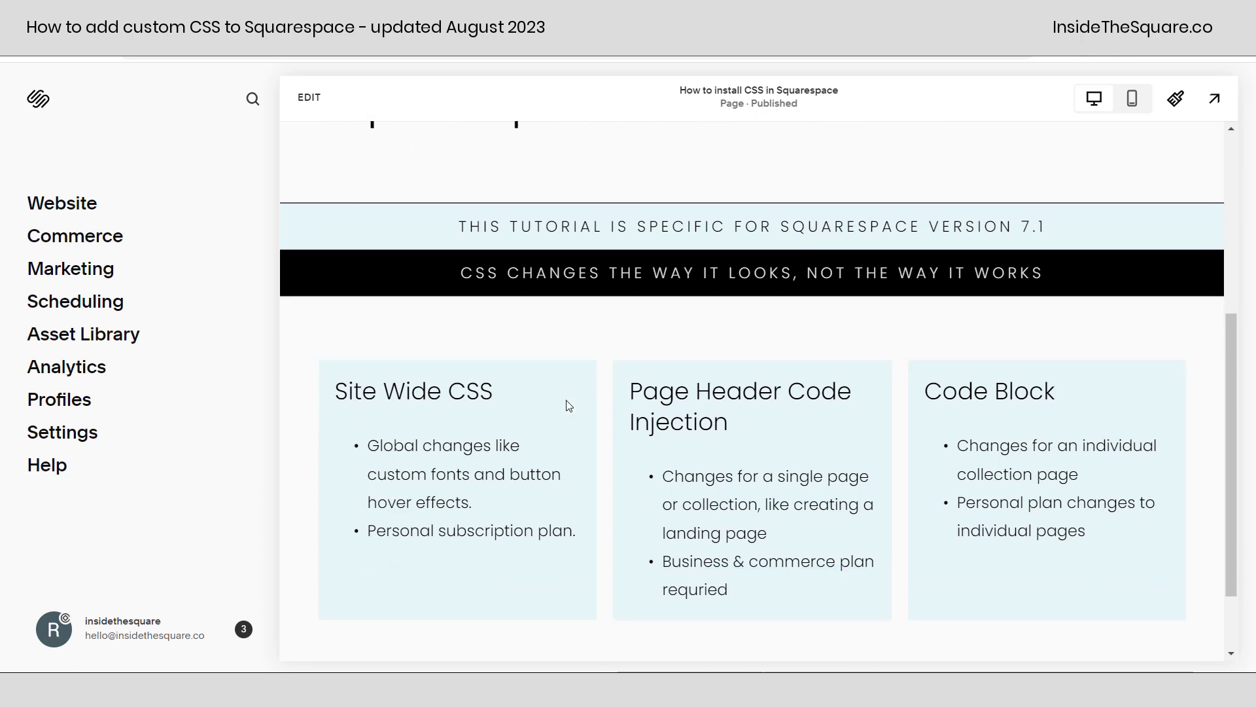
scroll(1031, 450, down, 1)
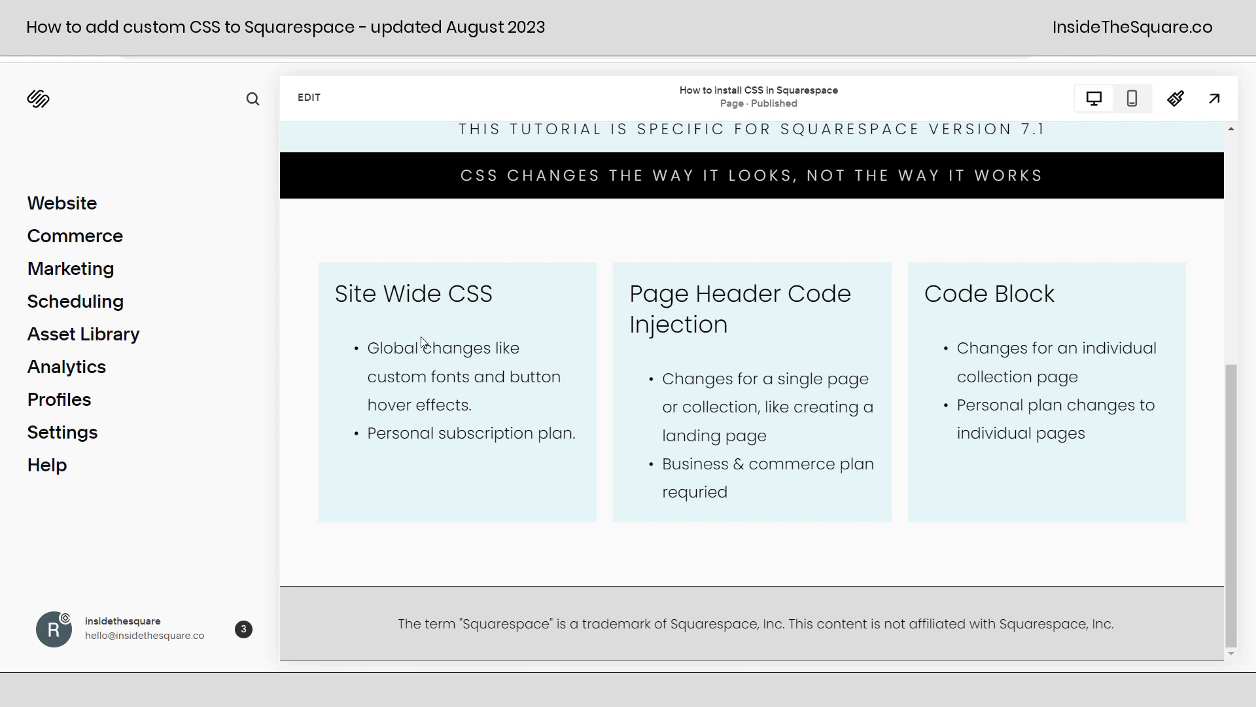
click(72, 214)
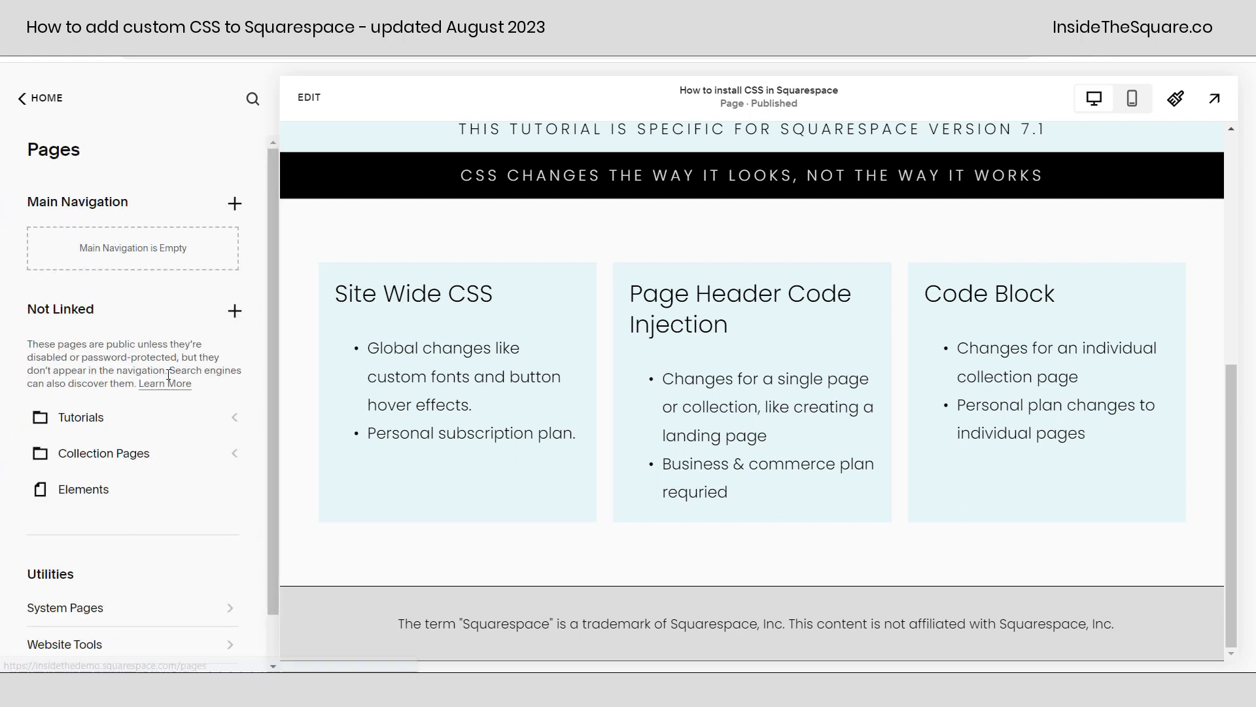
scroll(169, 375, down, 1)
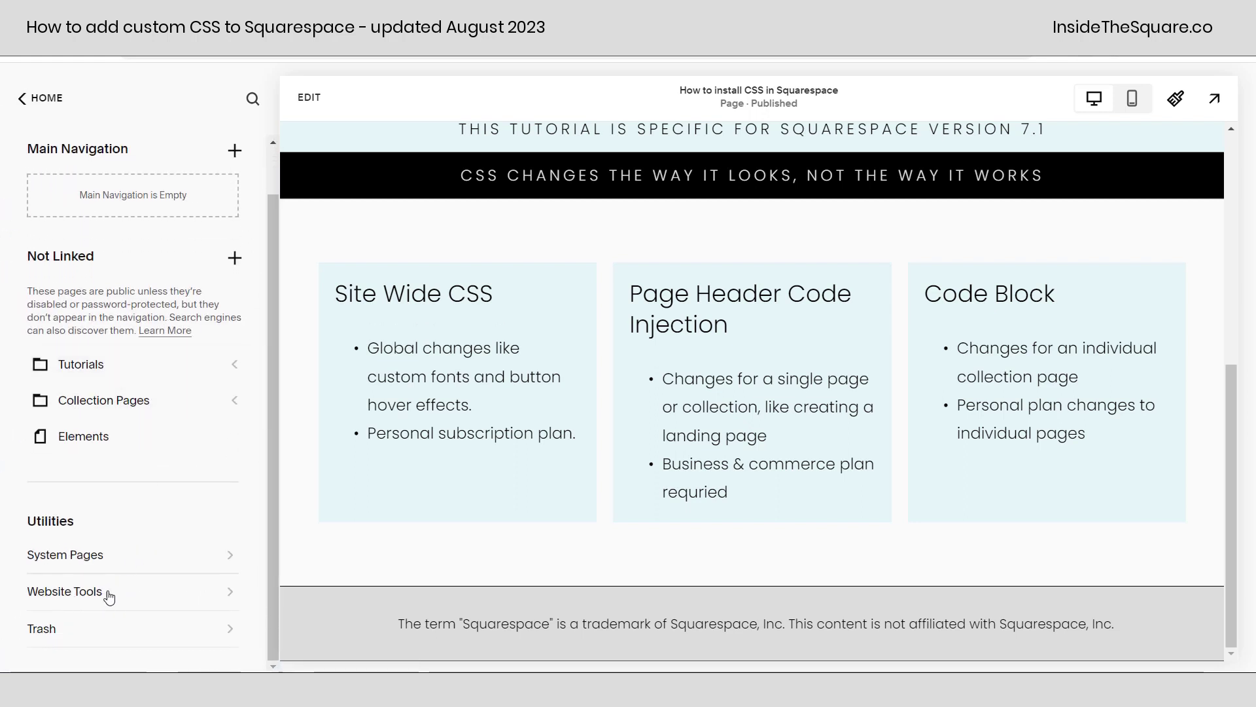
click(59, 591)
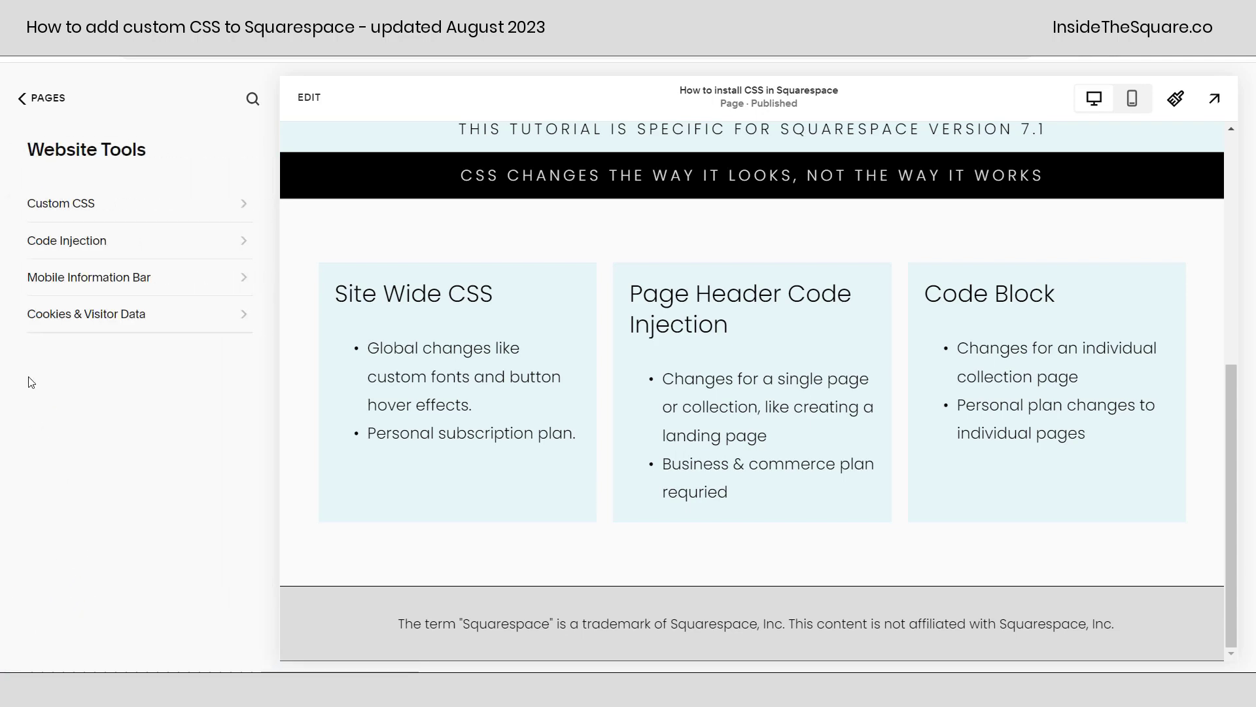
click(103, 204)
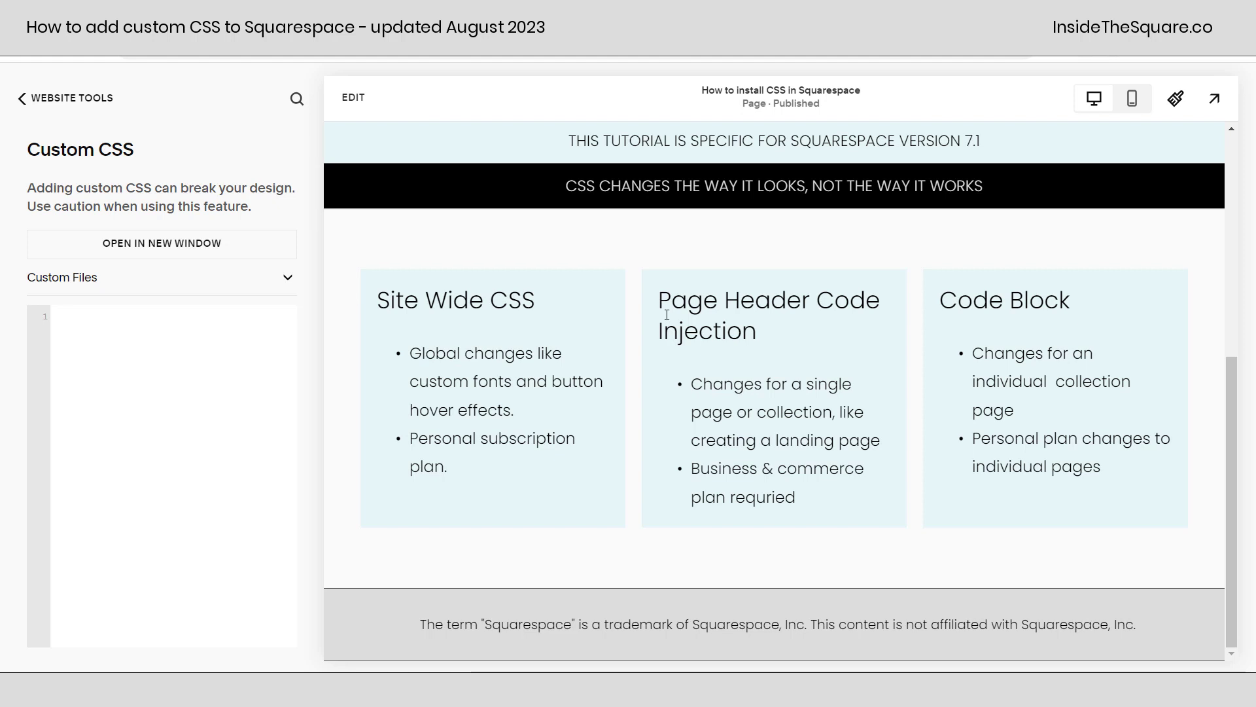
click(57, 100)
click(57, 99)
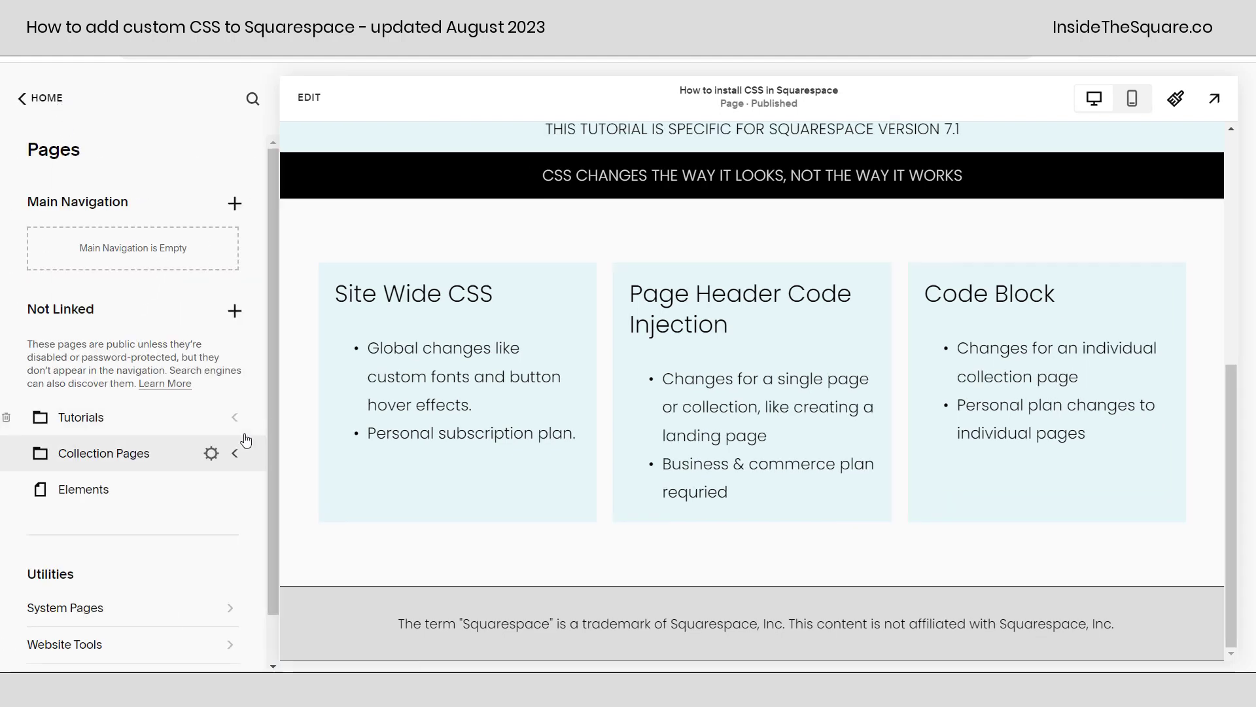
mouse_move(209, 414)
click(229, 490)
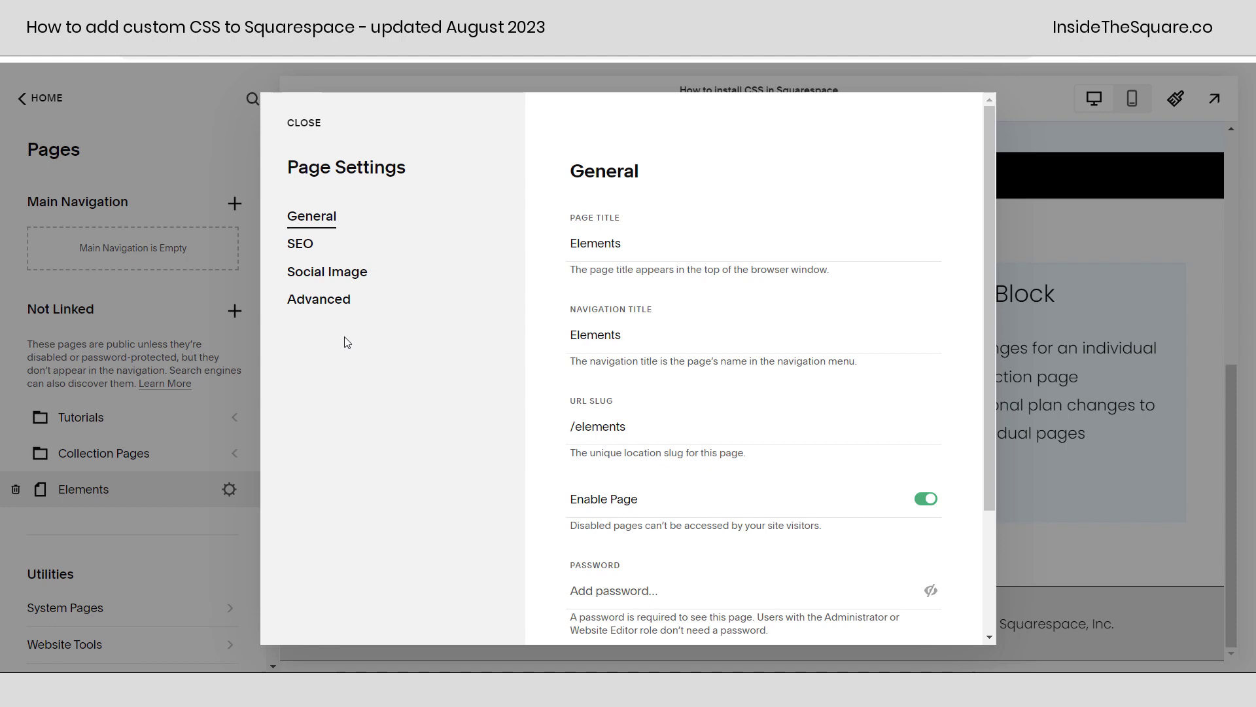
click(340, 308)
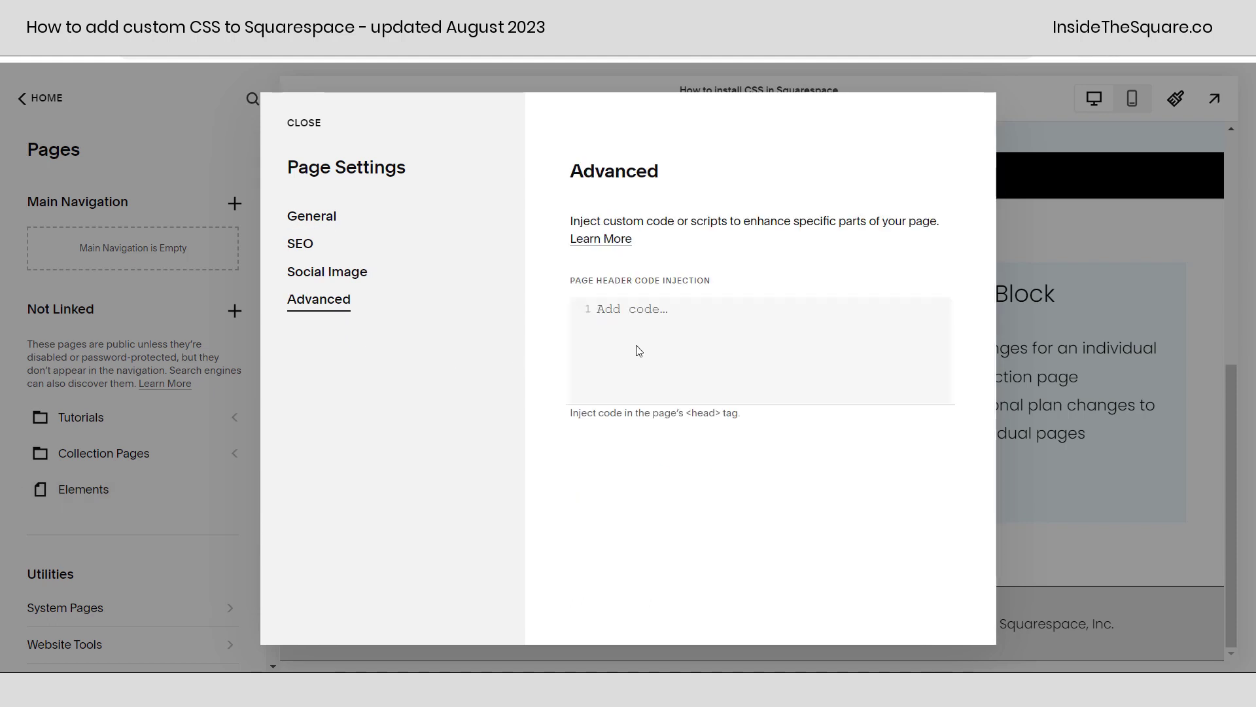
click(650, 322)
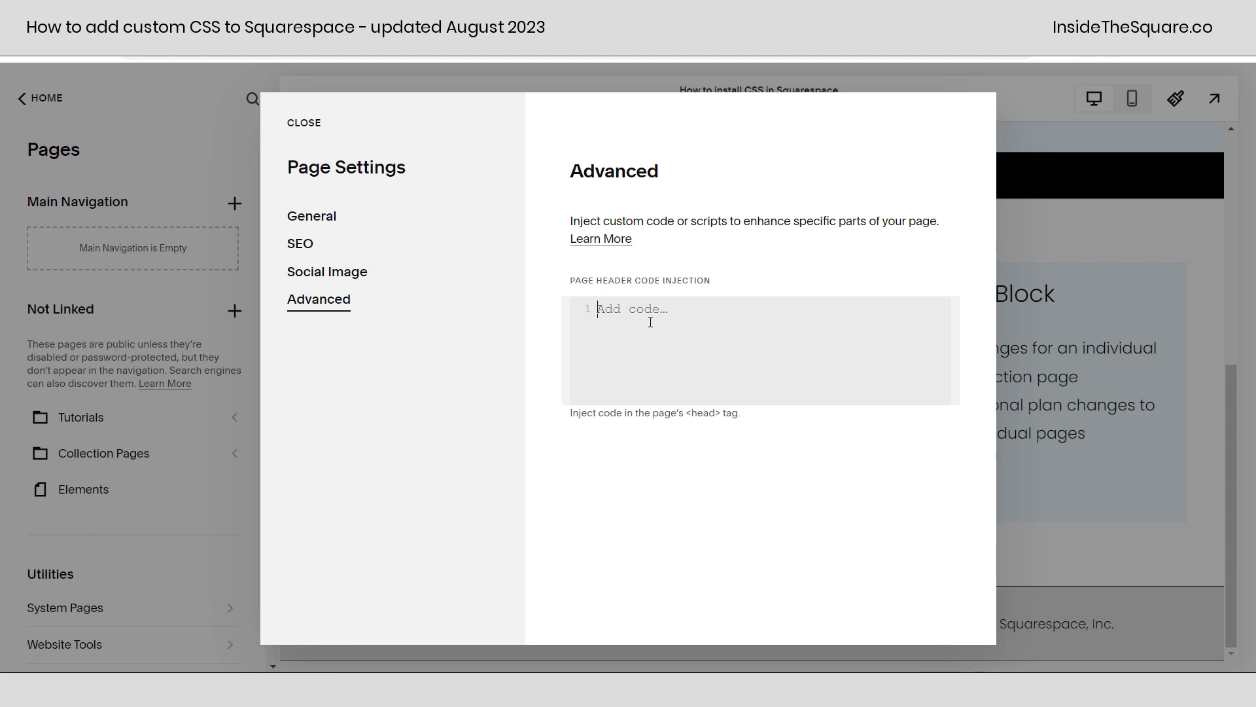
text(<style>)
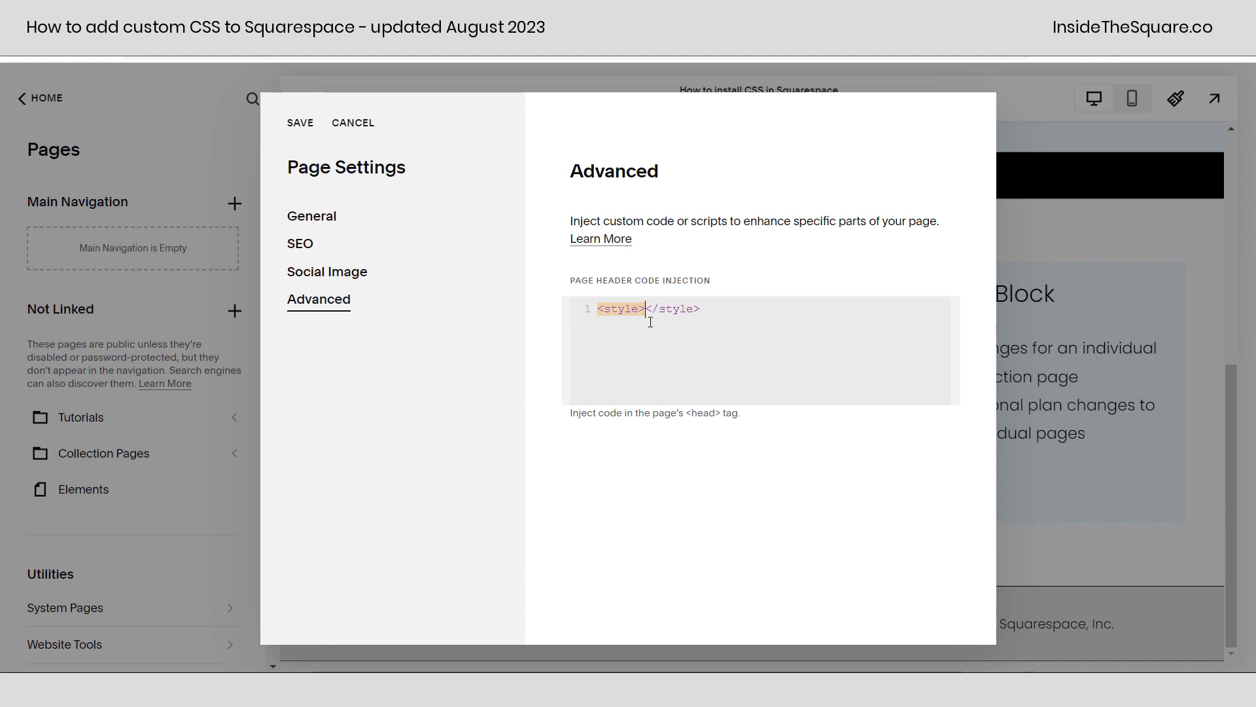
text(add your custom css here)
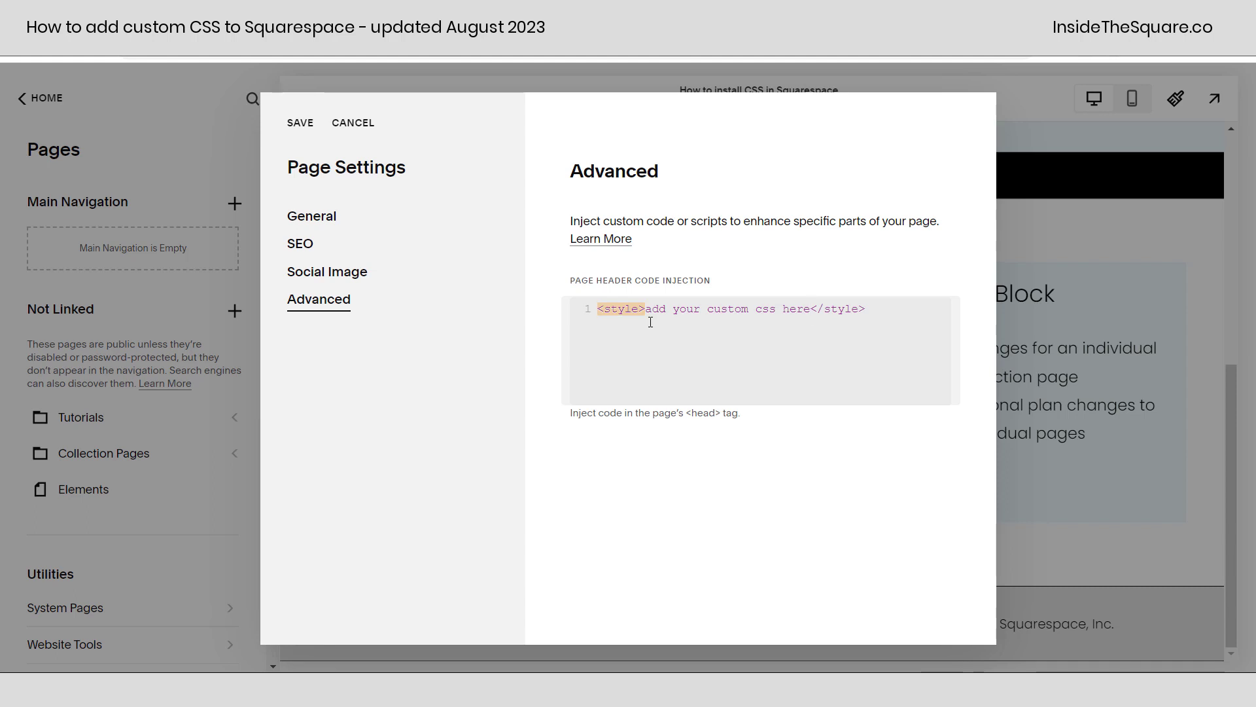
click(876, 309)
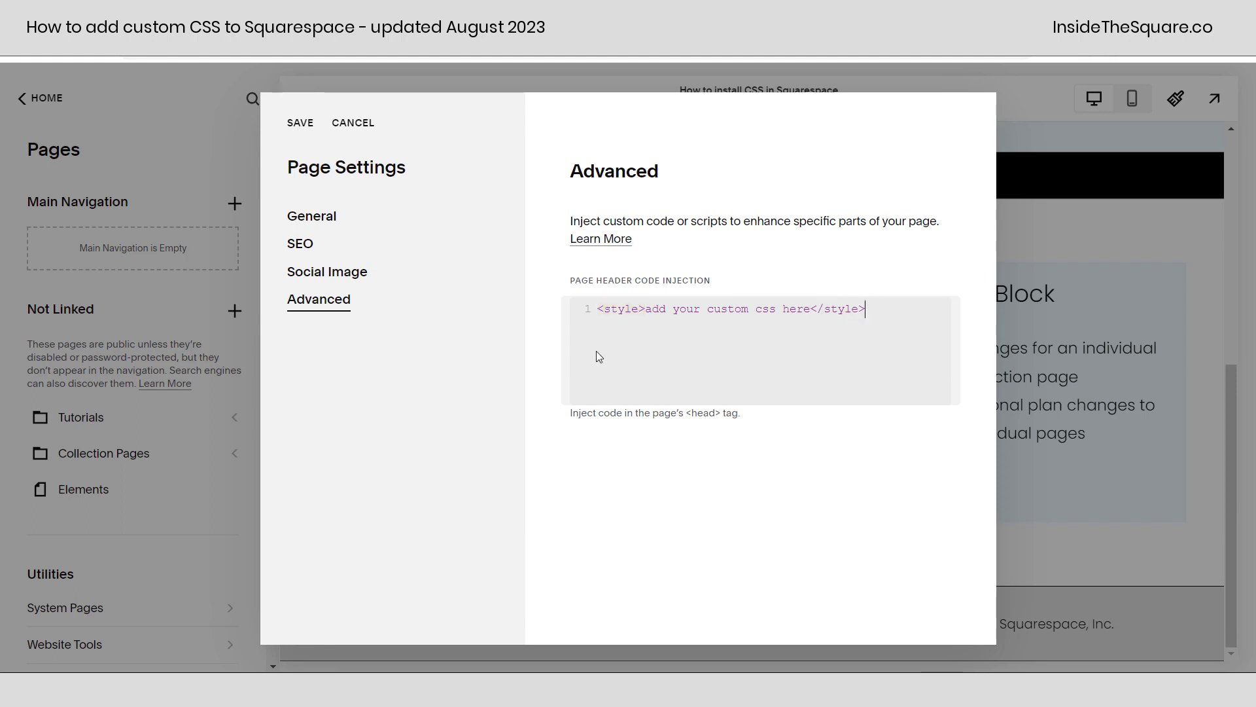
shift+click(575, 302)
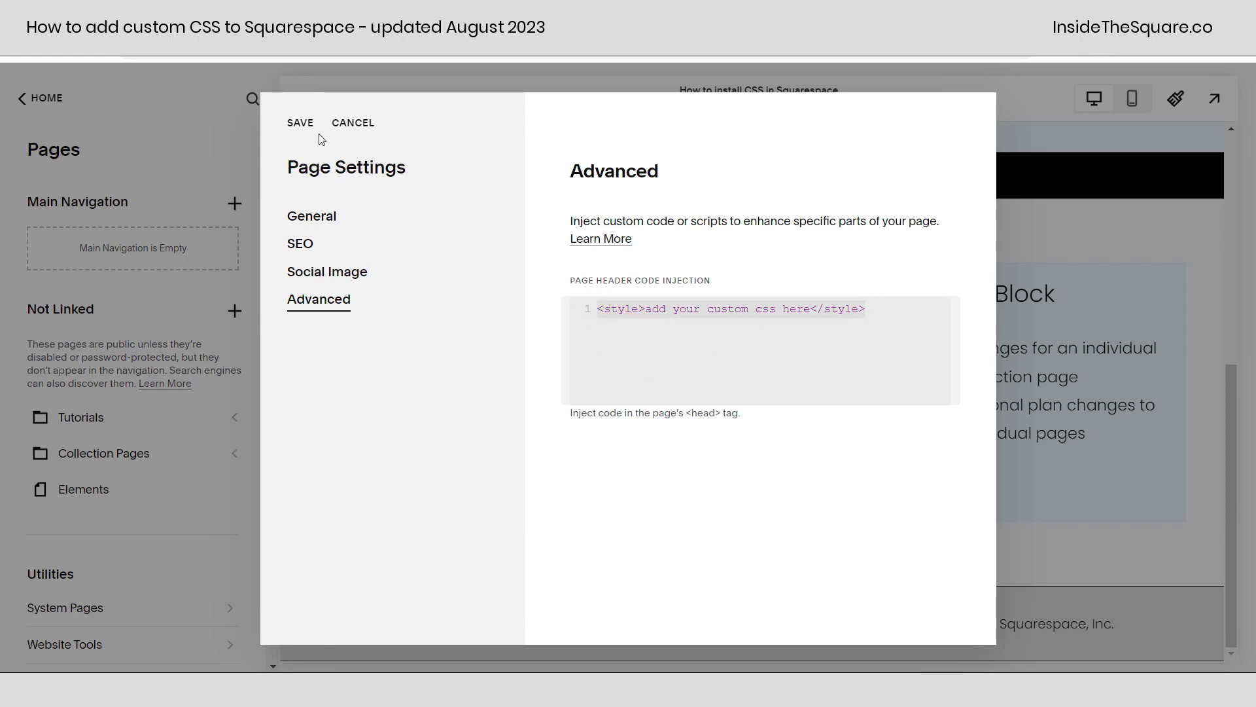
click(358, 127)
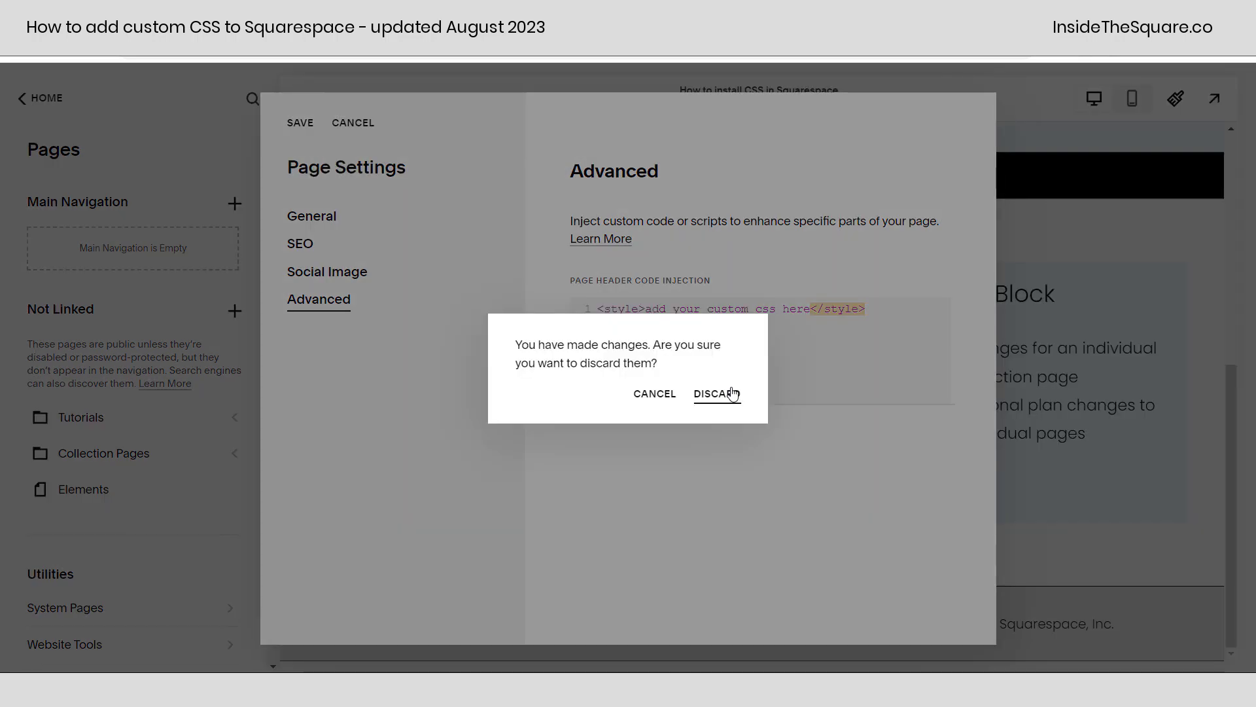
click(732, 394)
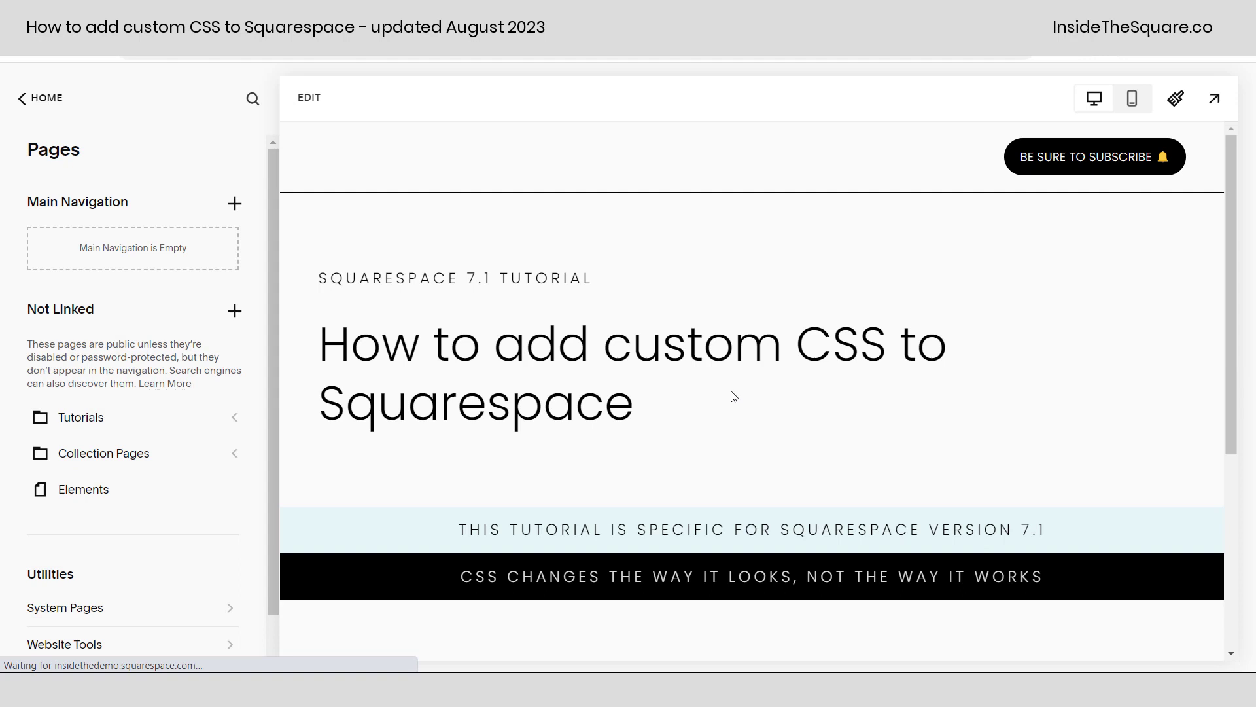
- Expand Collection Pages and view the Events collection's Advanced settings, then close them
click(236, 454)
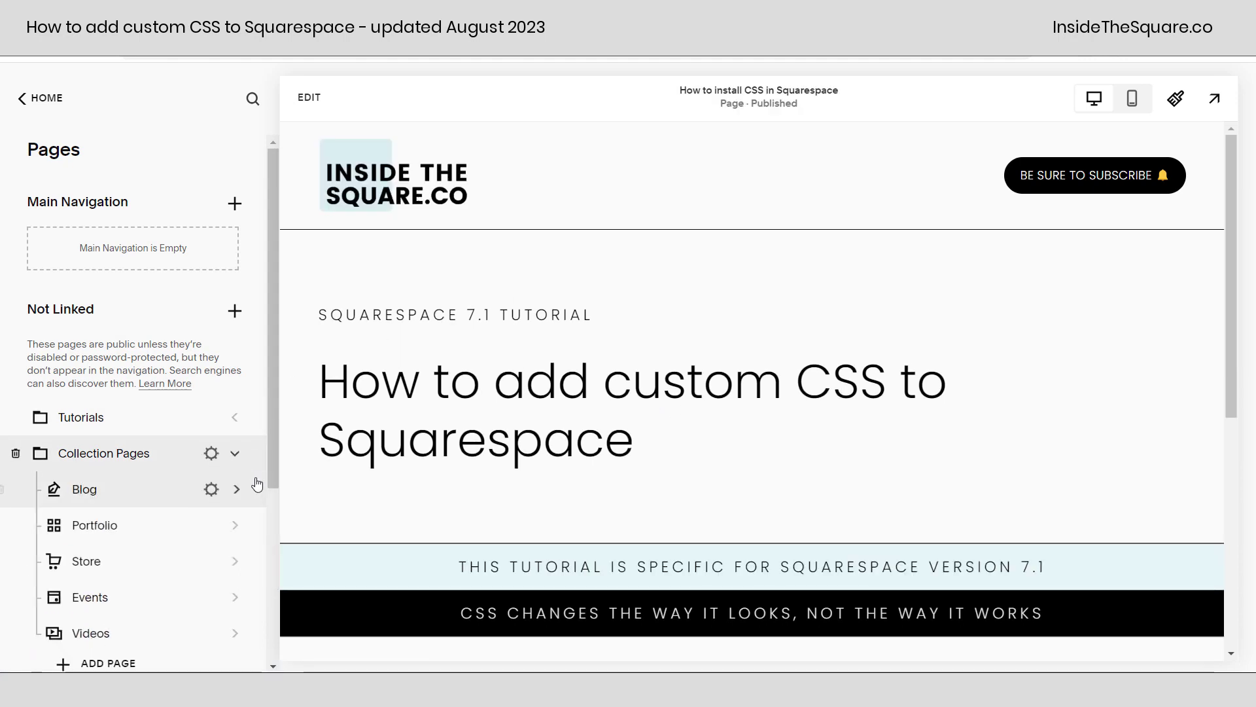
scroll(253, 488, down, 1)
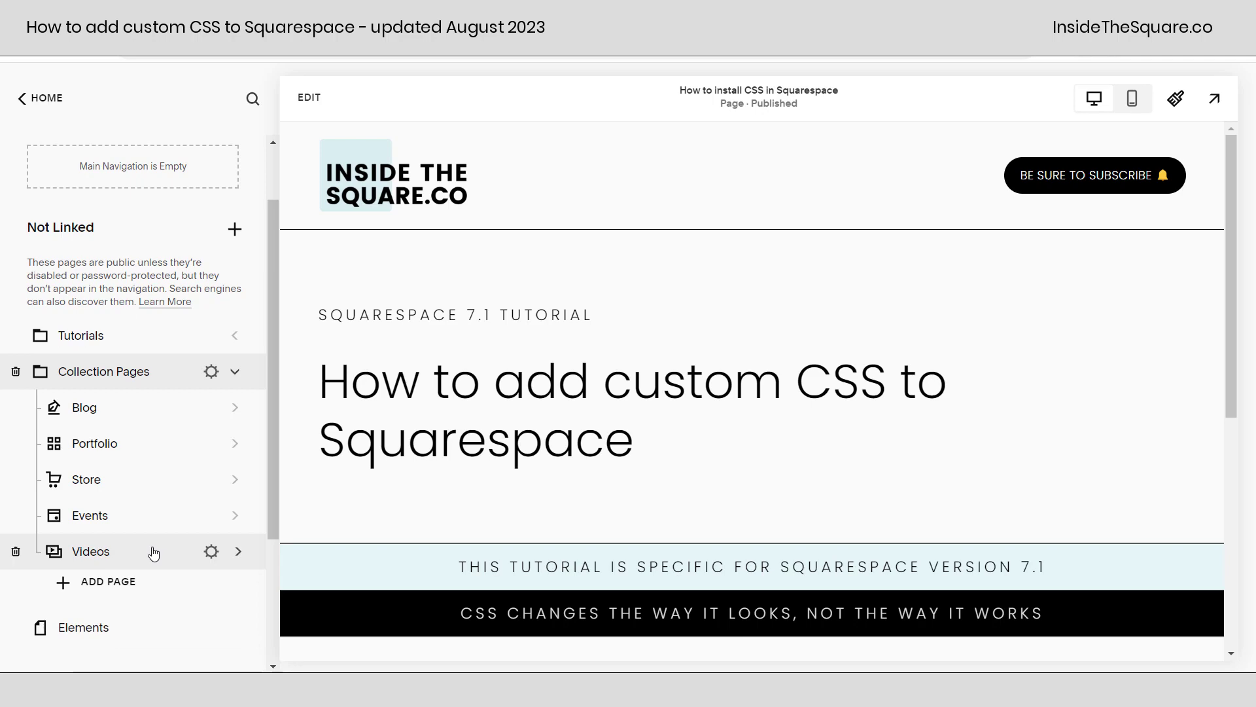
click(211, 515)
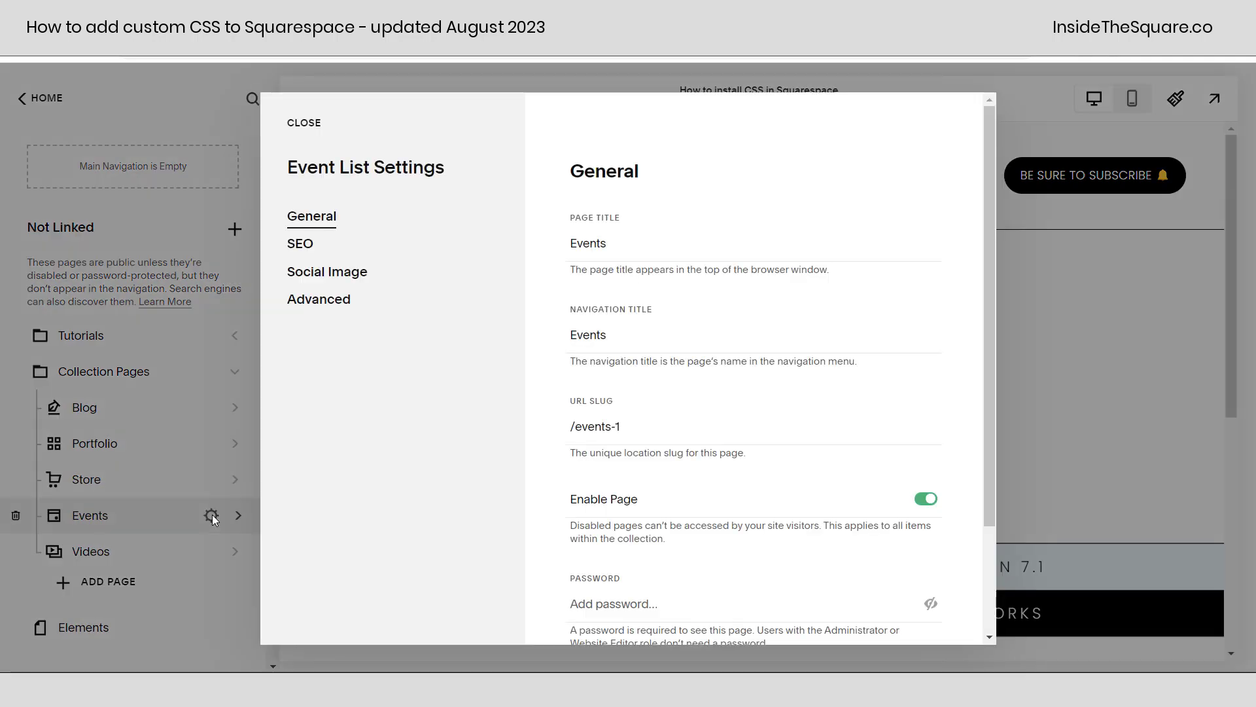
click(343, 305)
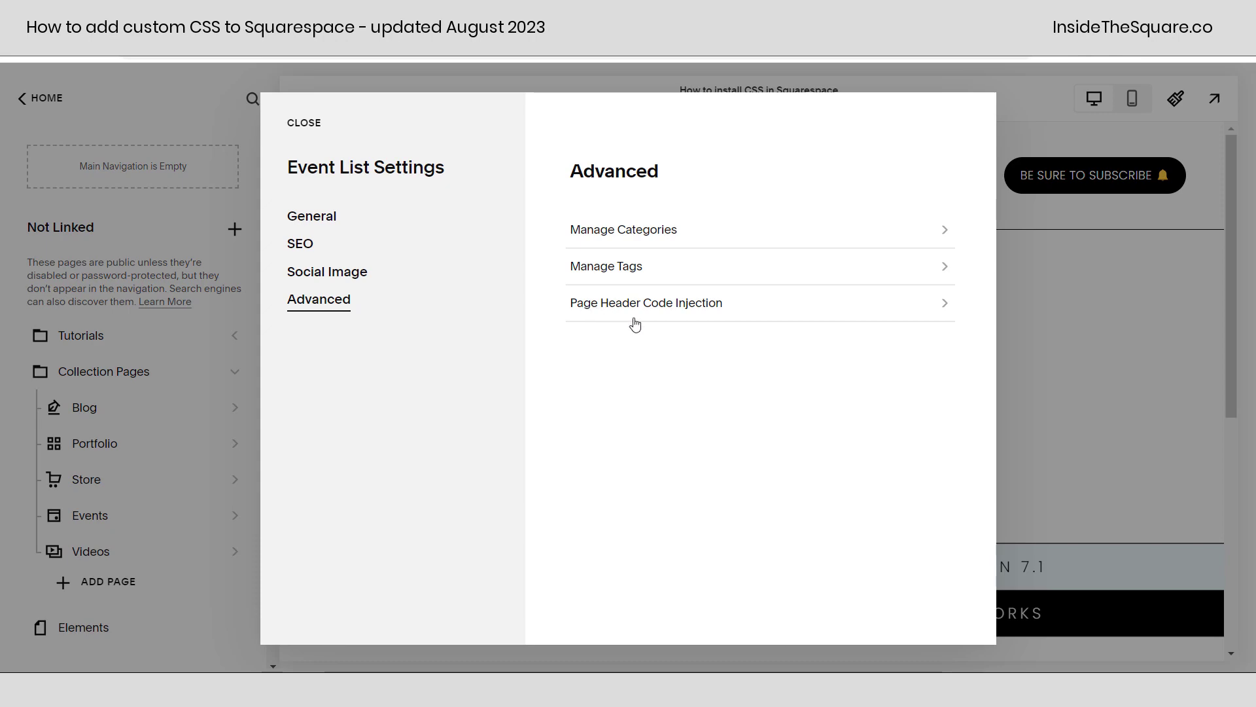
click(305, 124)
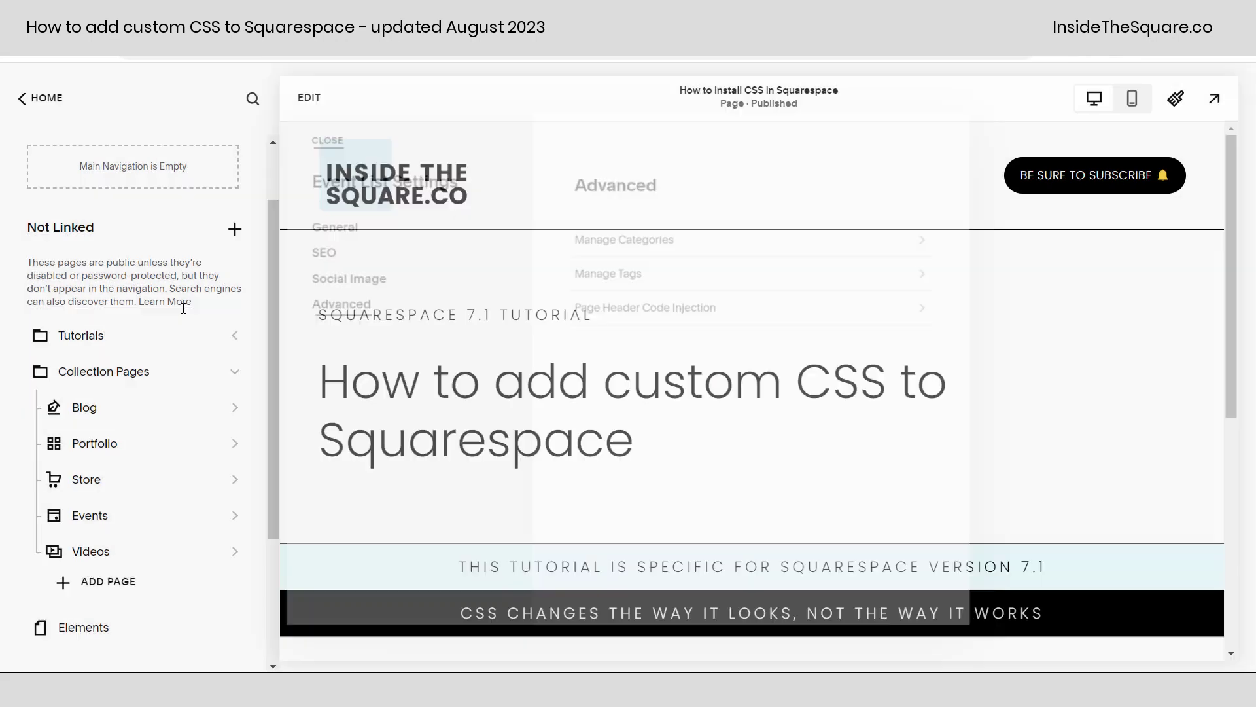
- Look at the Blog collection's Advanced settings, then close the dialog
click(211, 407)
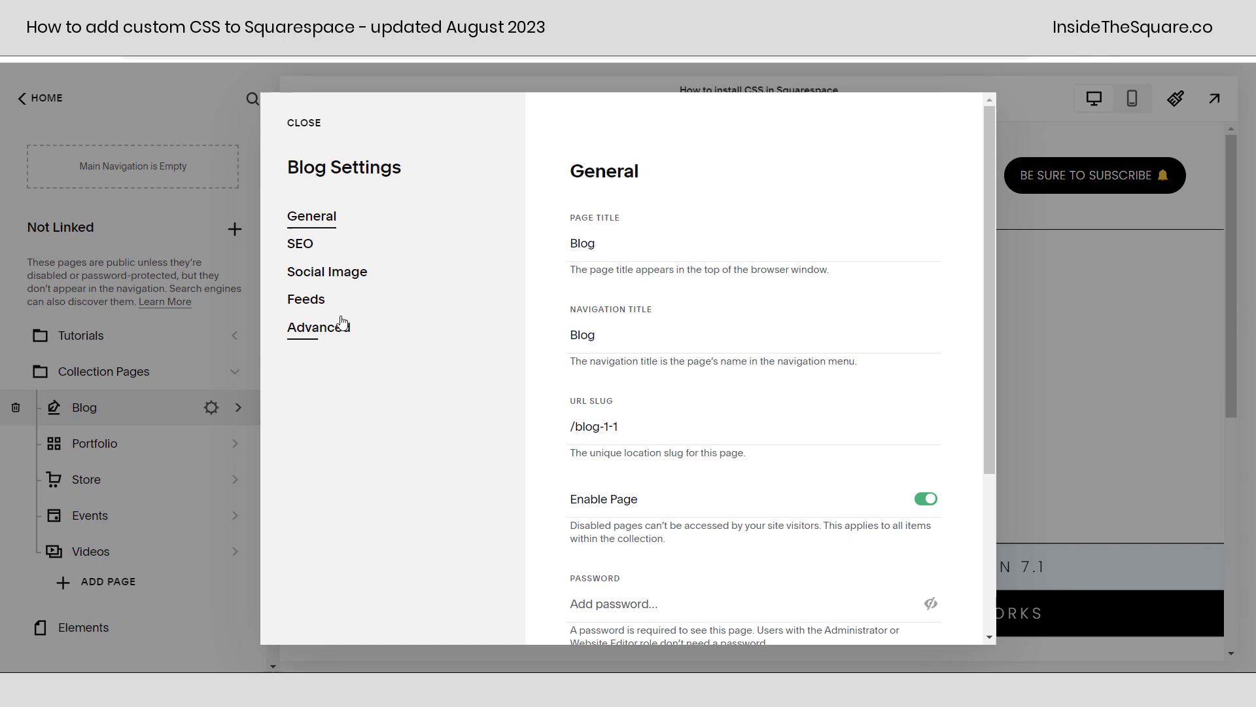
click(351, 330)
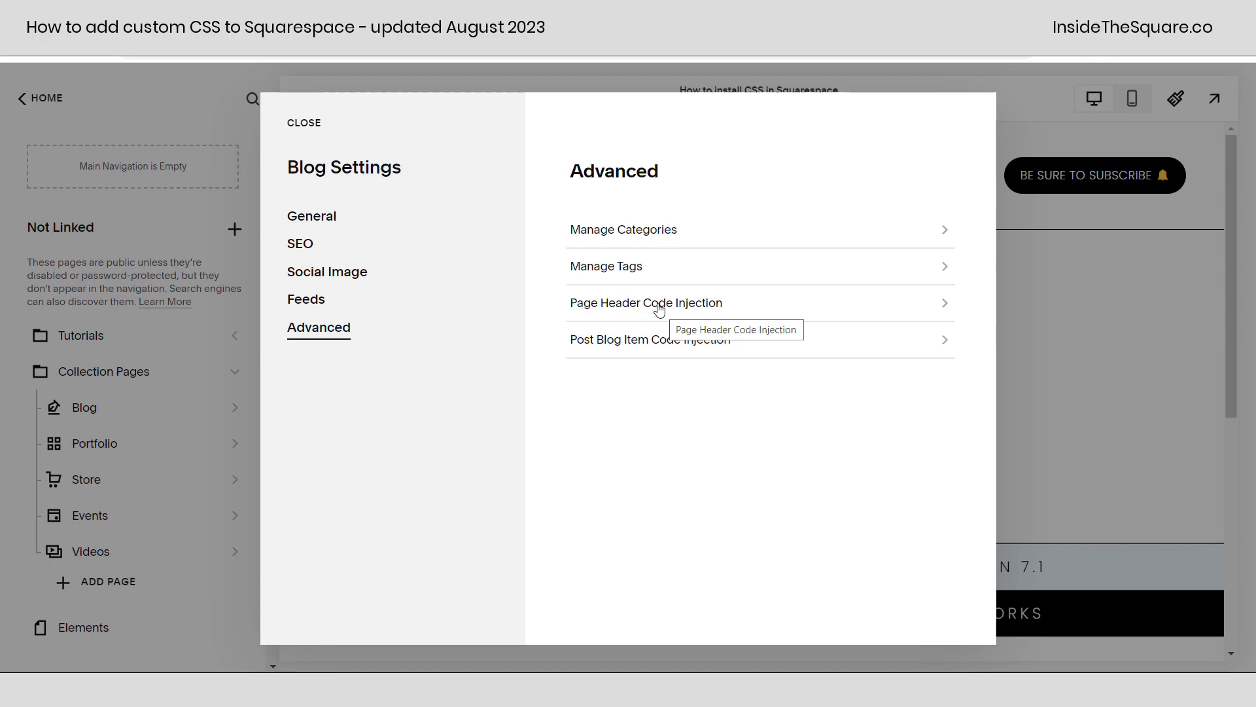
click(300, 126)
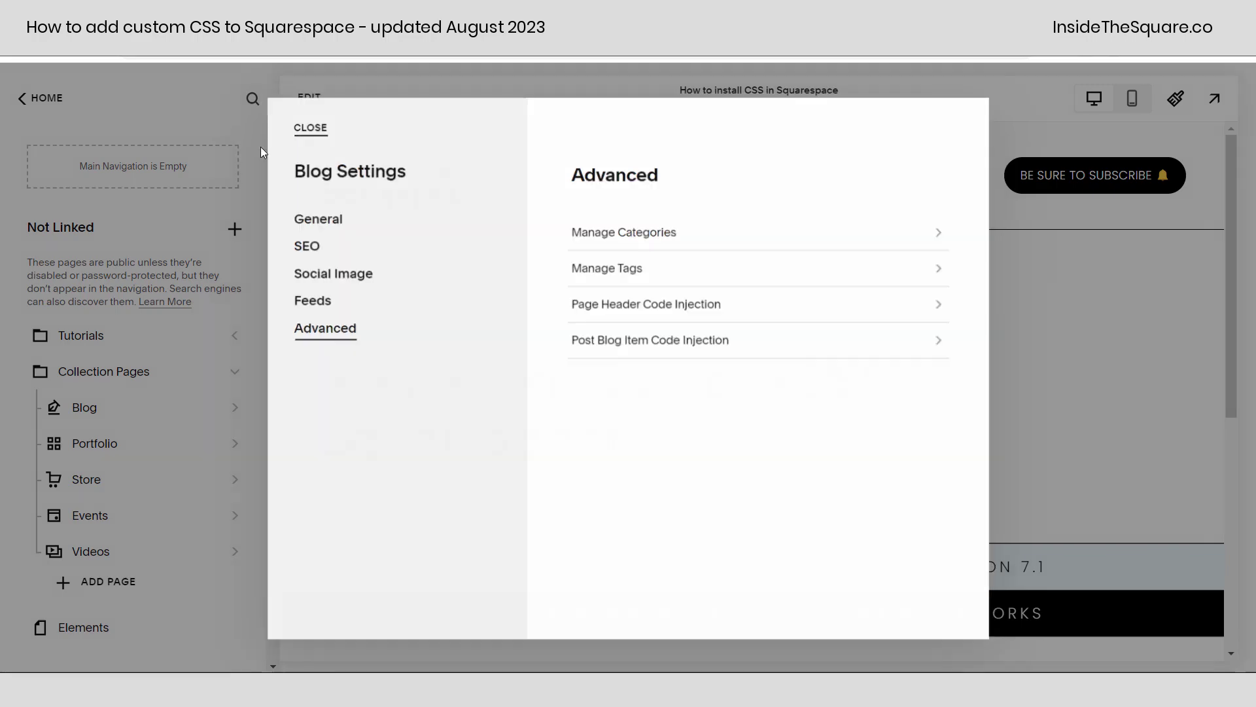
- Paste the style tags into the Portfolio page's Page Header Code Injection, then cancel and discard
click(212, 443)
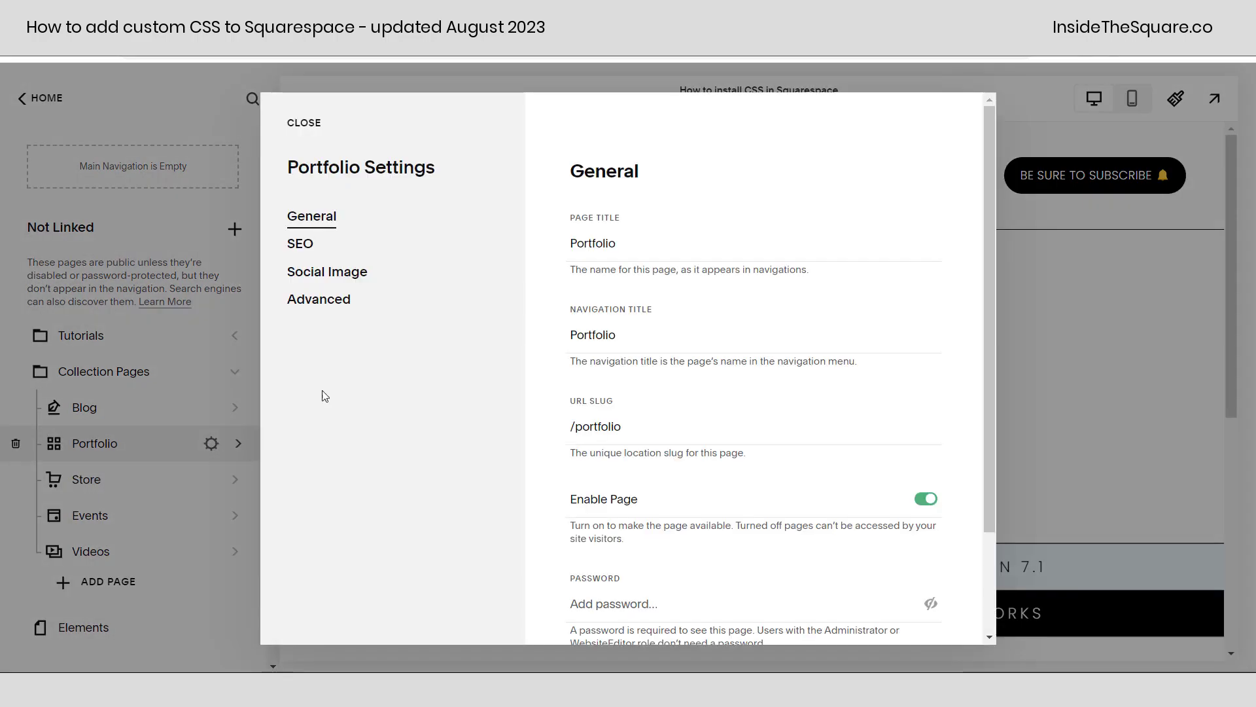
click(346, 302)
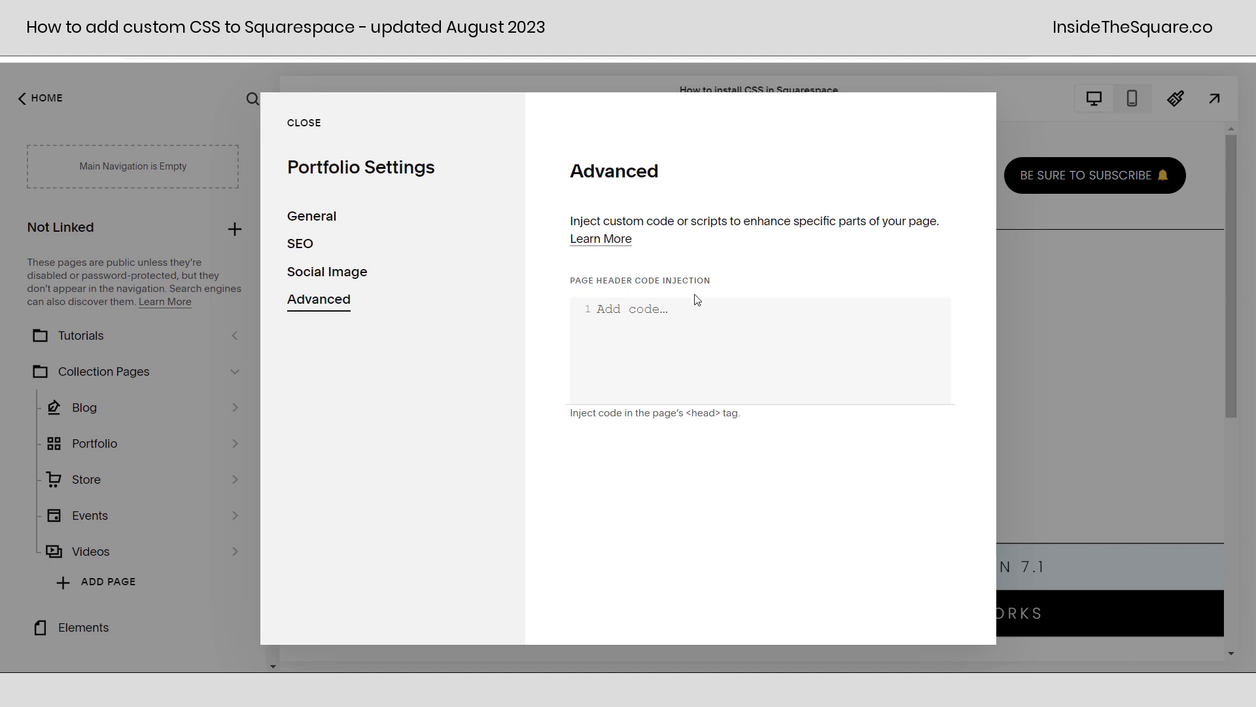
click(711, 308)
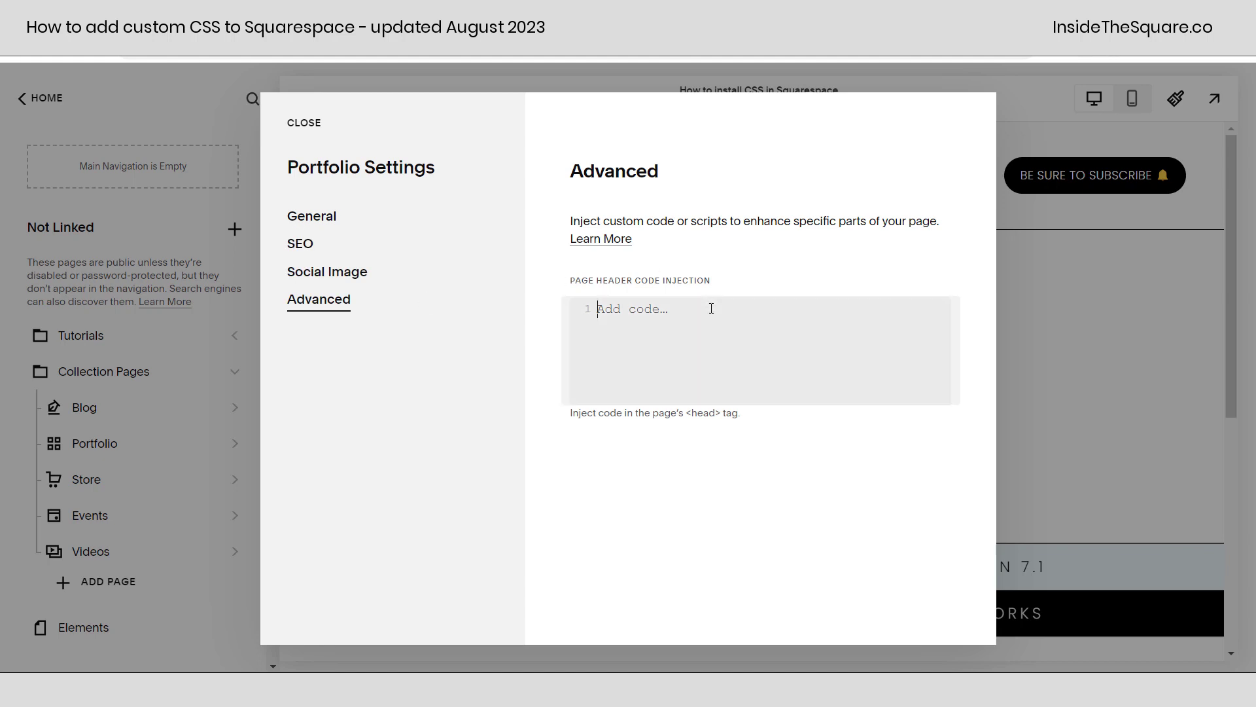
text(<style>add your custom css here</style>)
drag(650, 311, 583, 300)
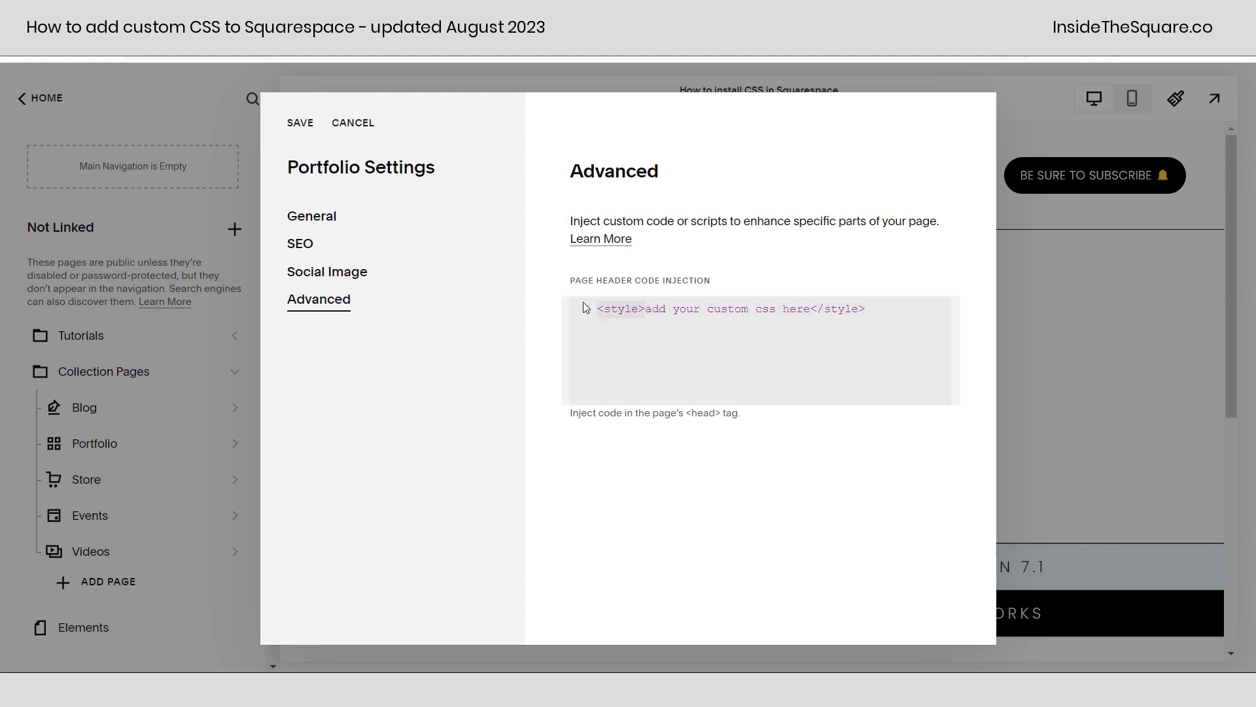
click(368, 131)
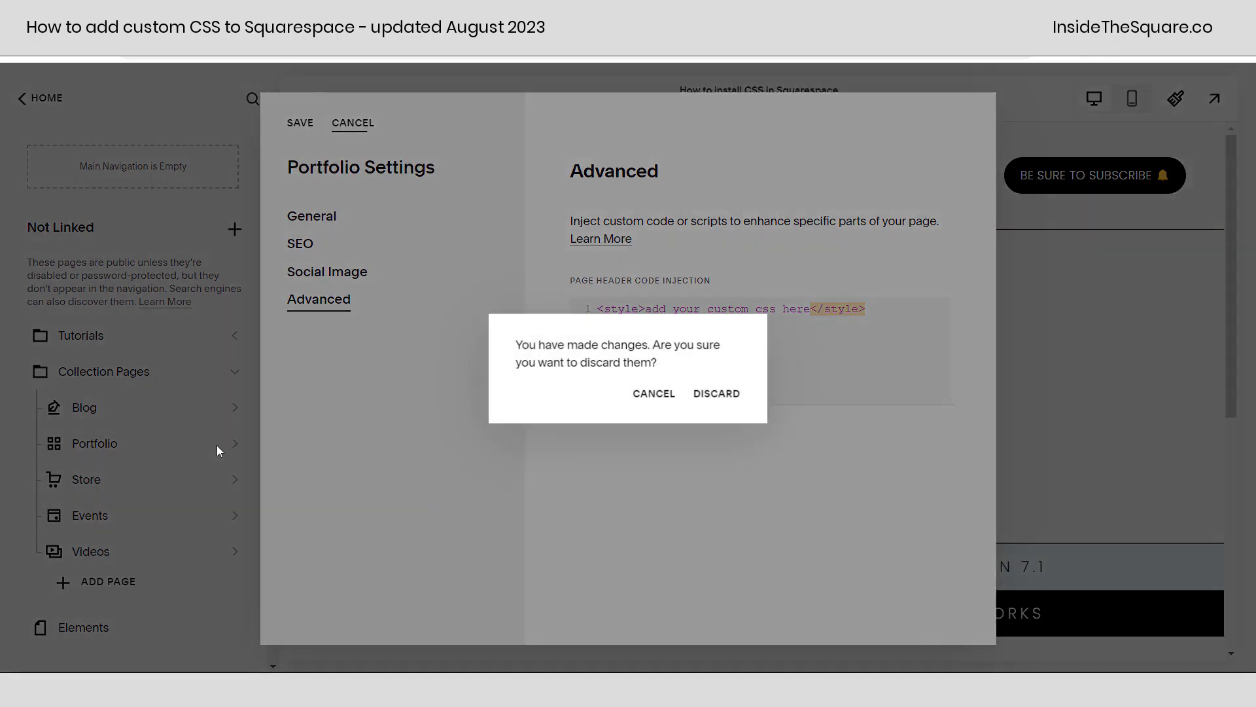
click(712, 392)
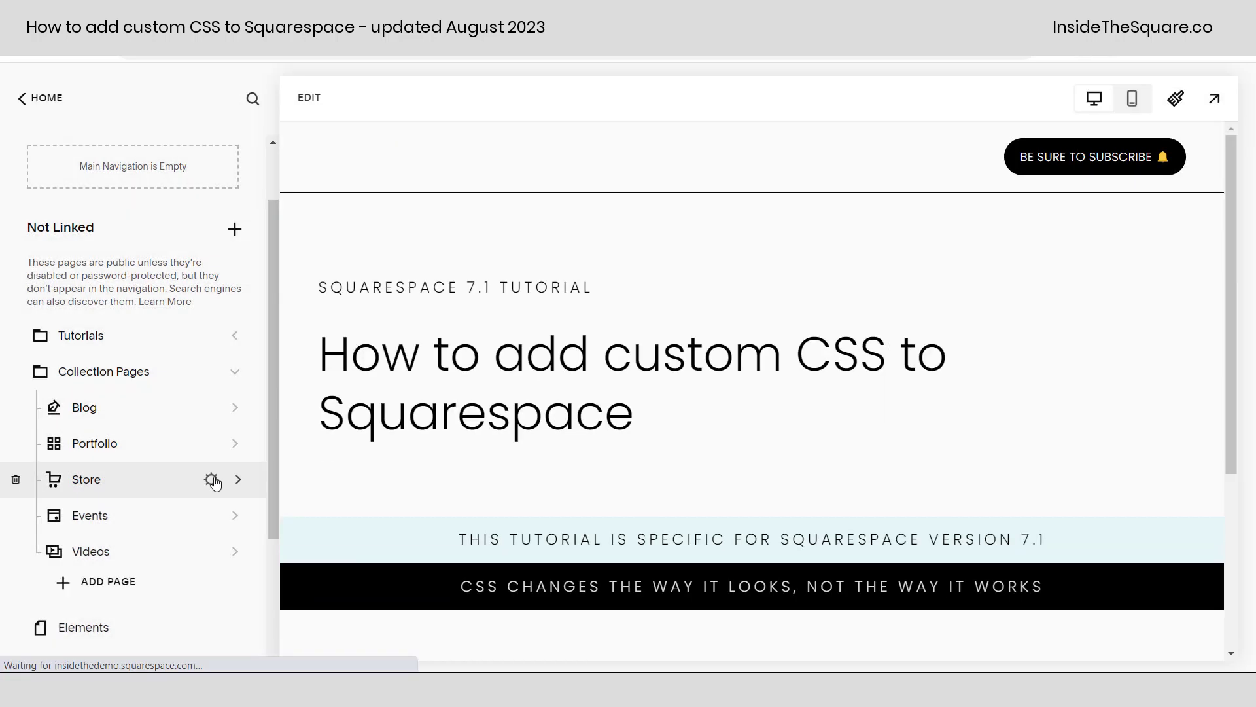
- Paste the style tags into the Store page's Page Header Code Injection, then cancel and discard
click(211, 479)
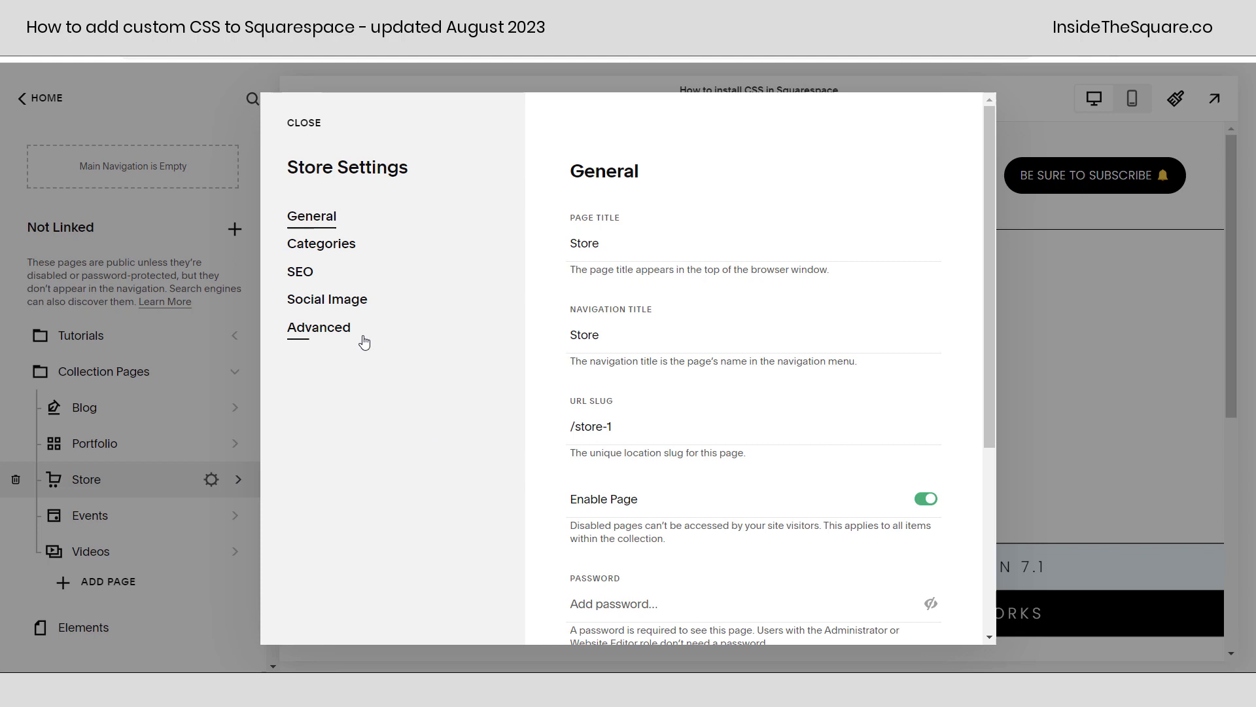
click(364, 342)
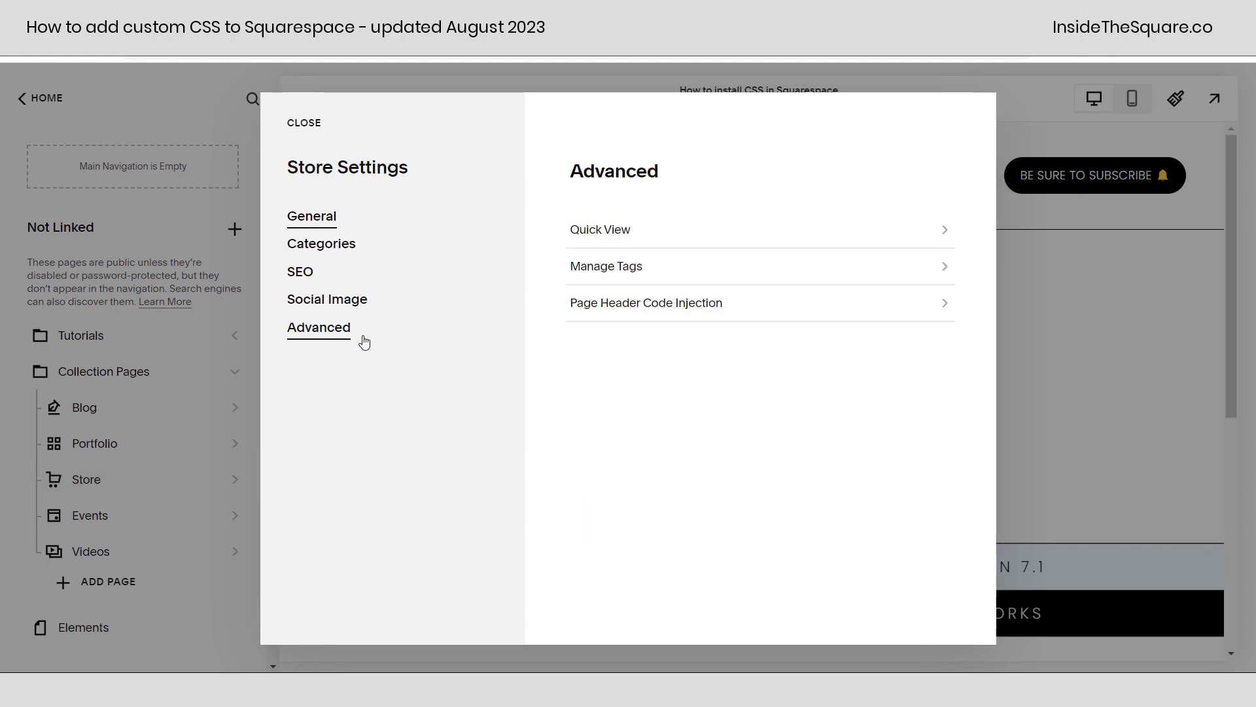
click(645, 302)
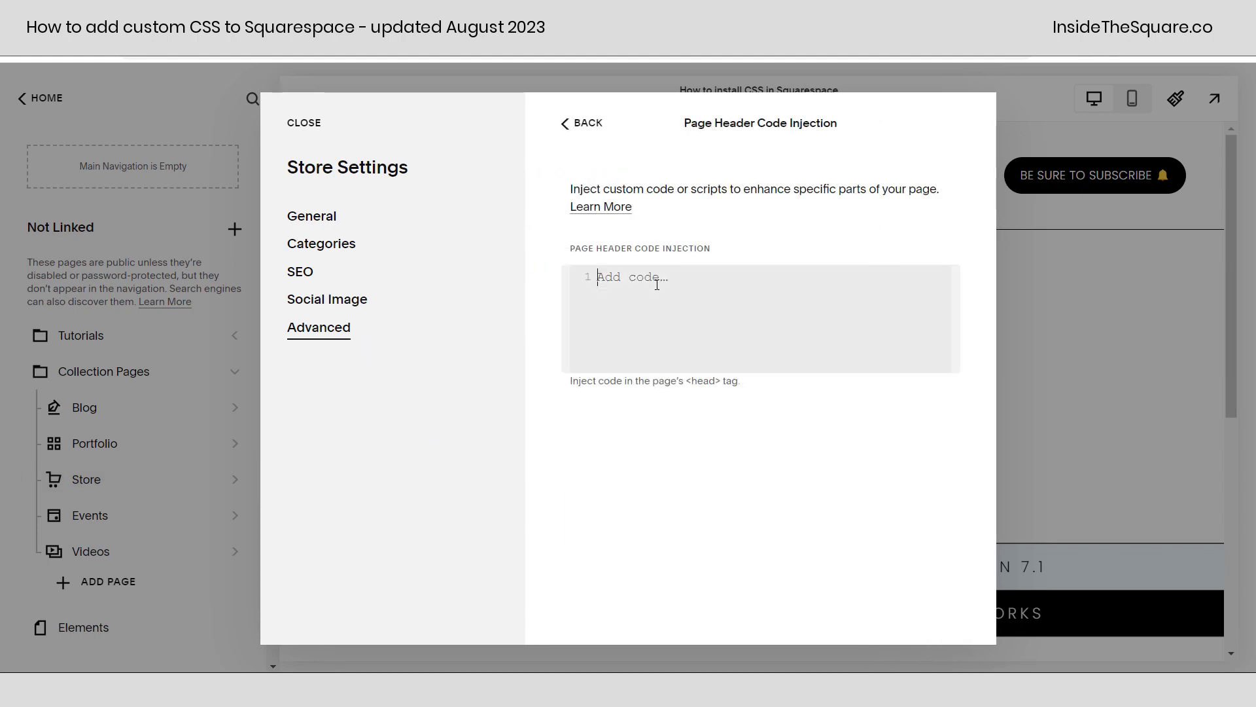
click(650, 278)
text(<style>add your custom css here</style>)
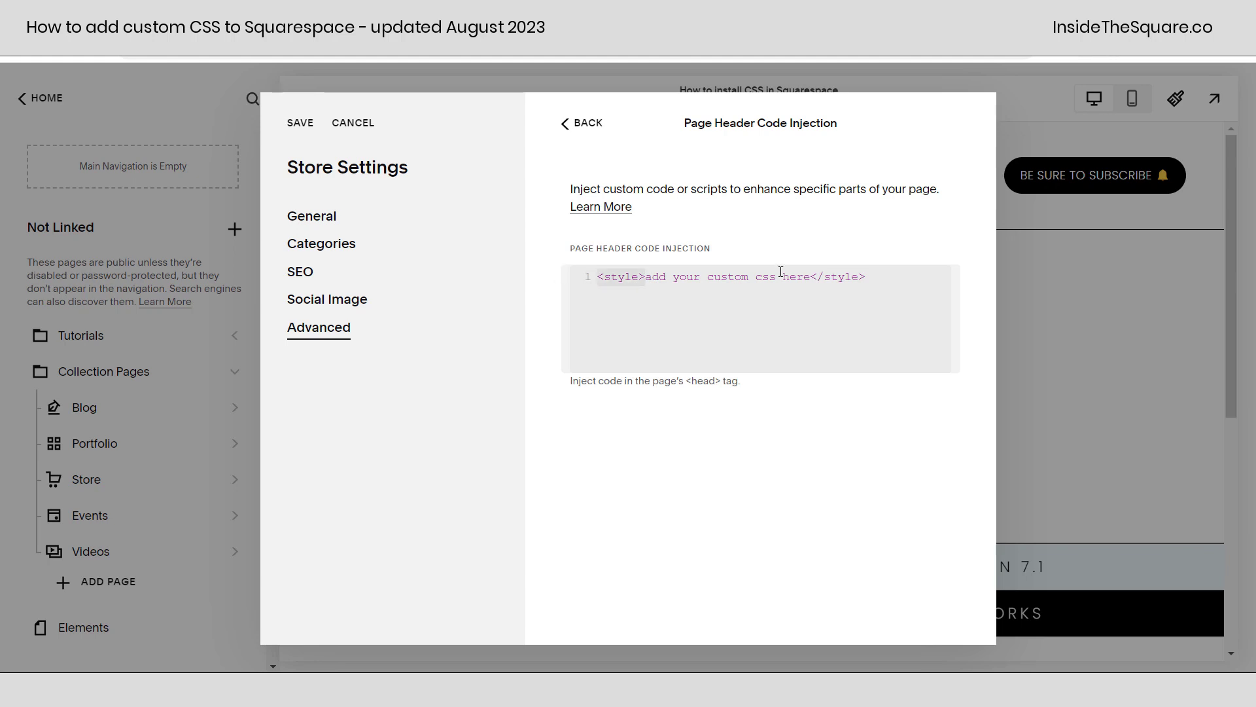
click(815, 270)
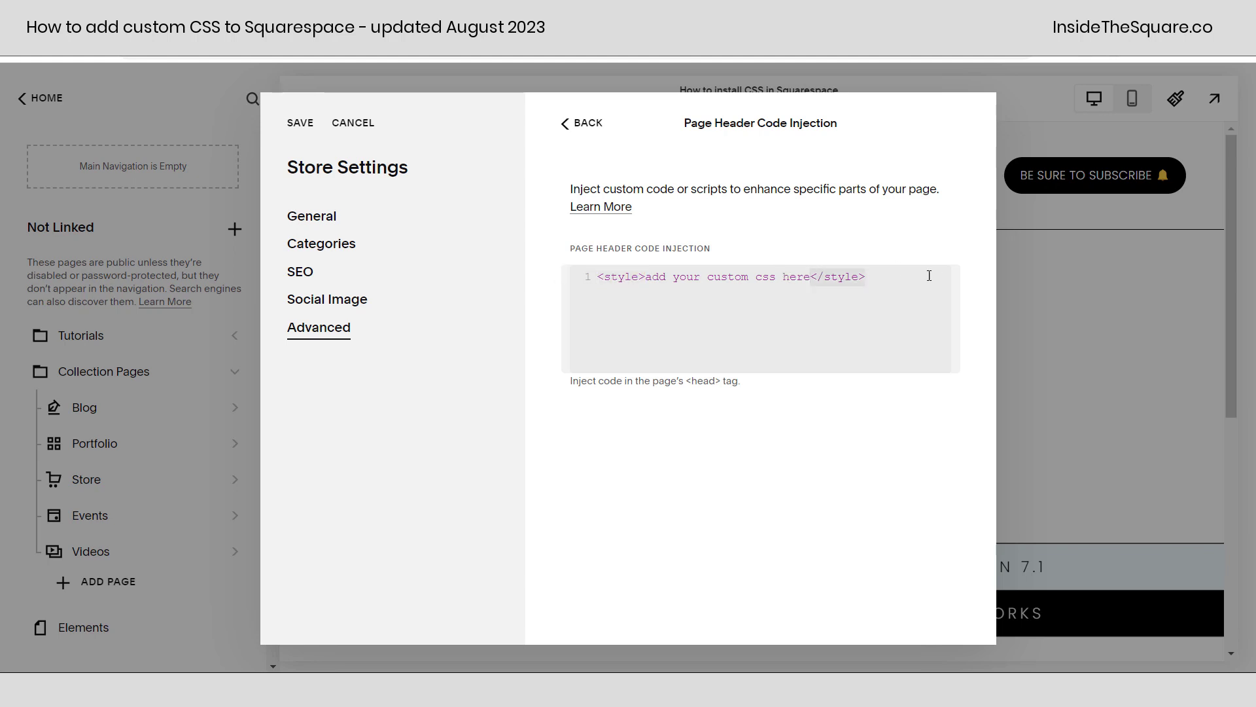
click(363, 135)
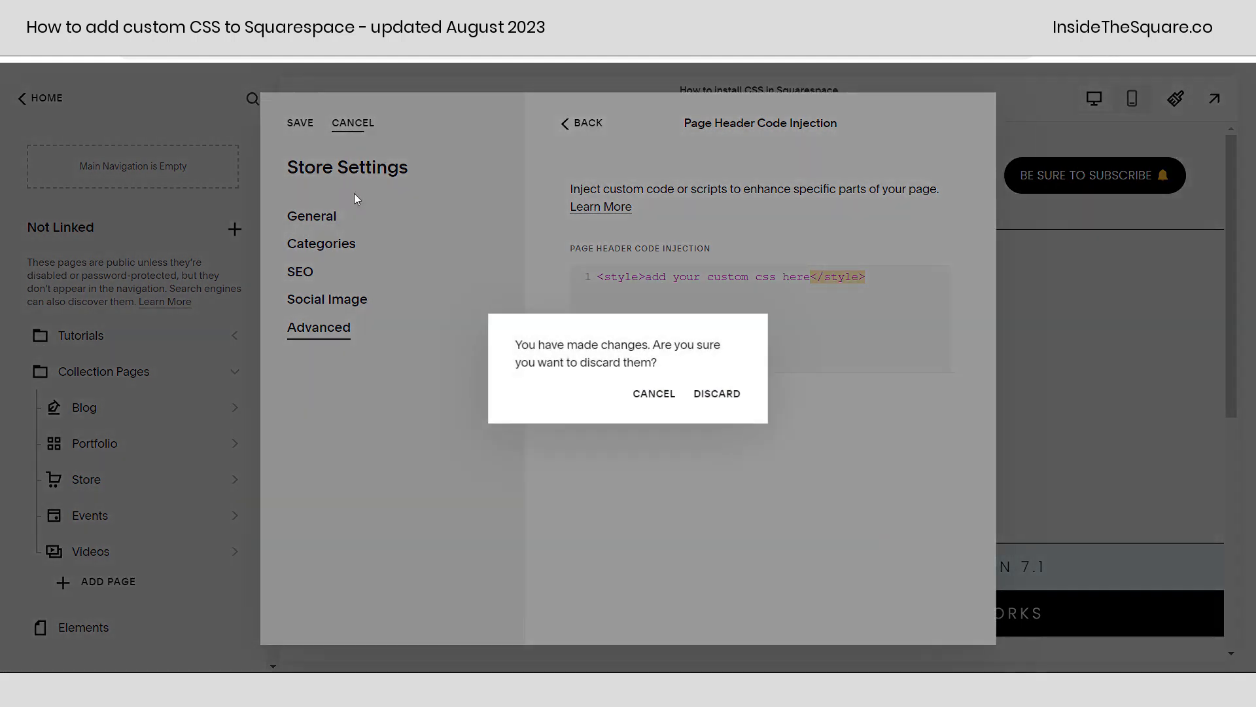
click(721, 393)
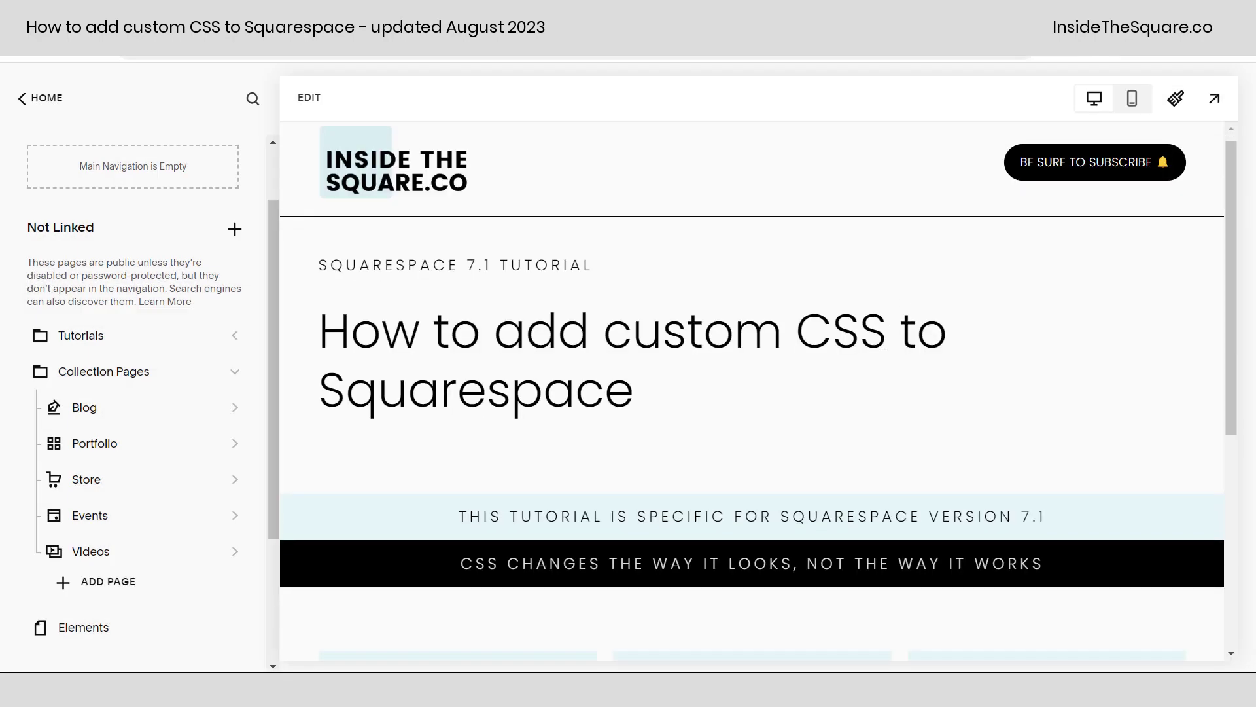
scroll(858, 355, down, 5)
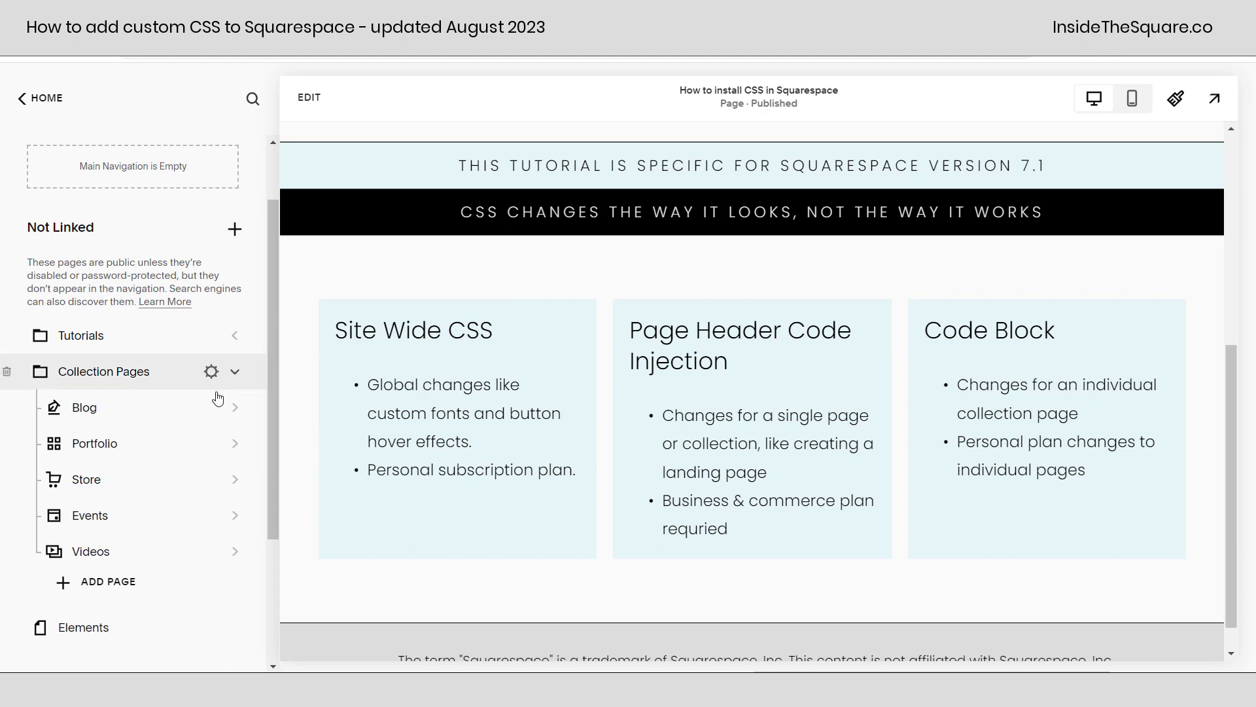
- Open Blog Post Title One for editing and insert a Code block below its title
click(161, 424)
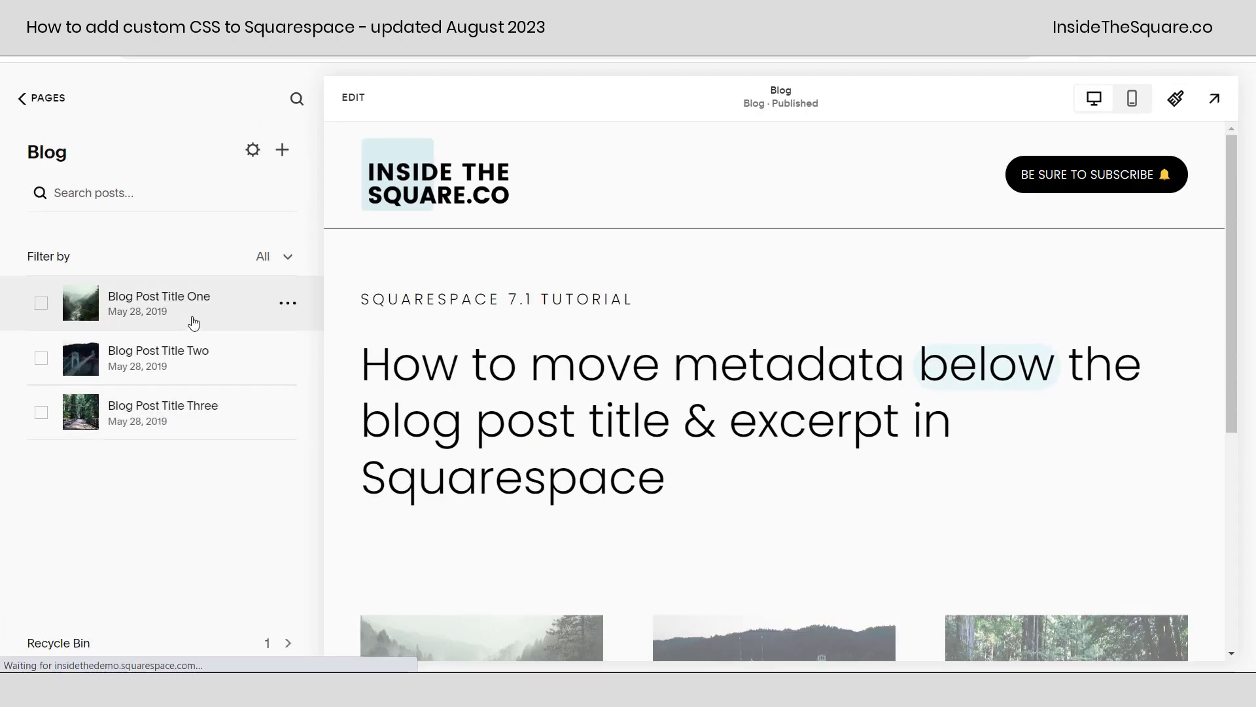
click(190, 321)
click(354, 98)
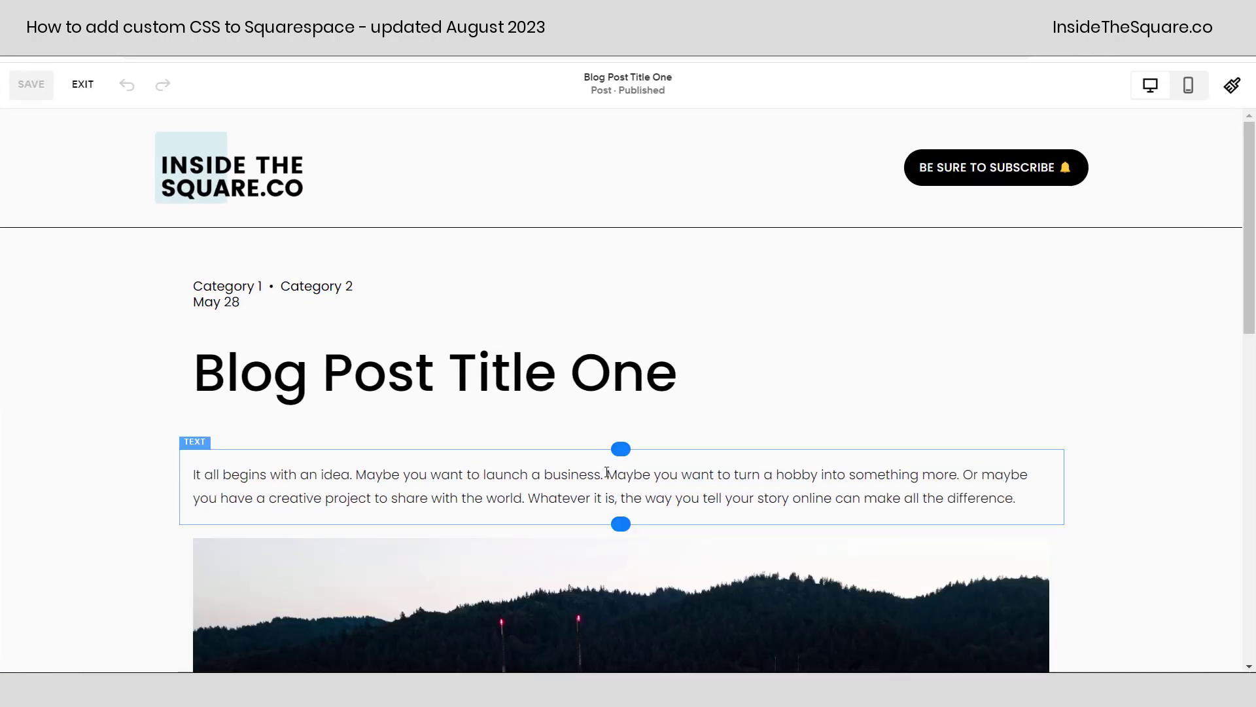
click(619, 449)
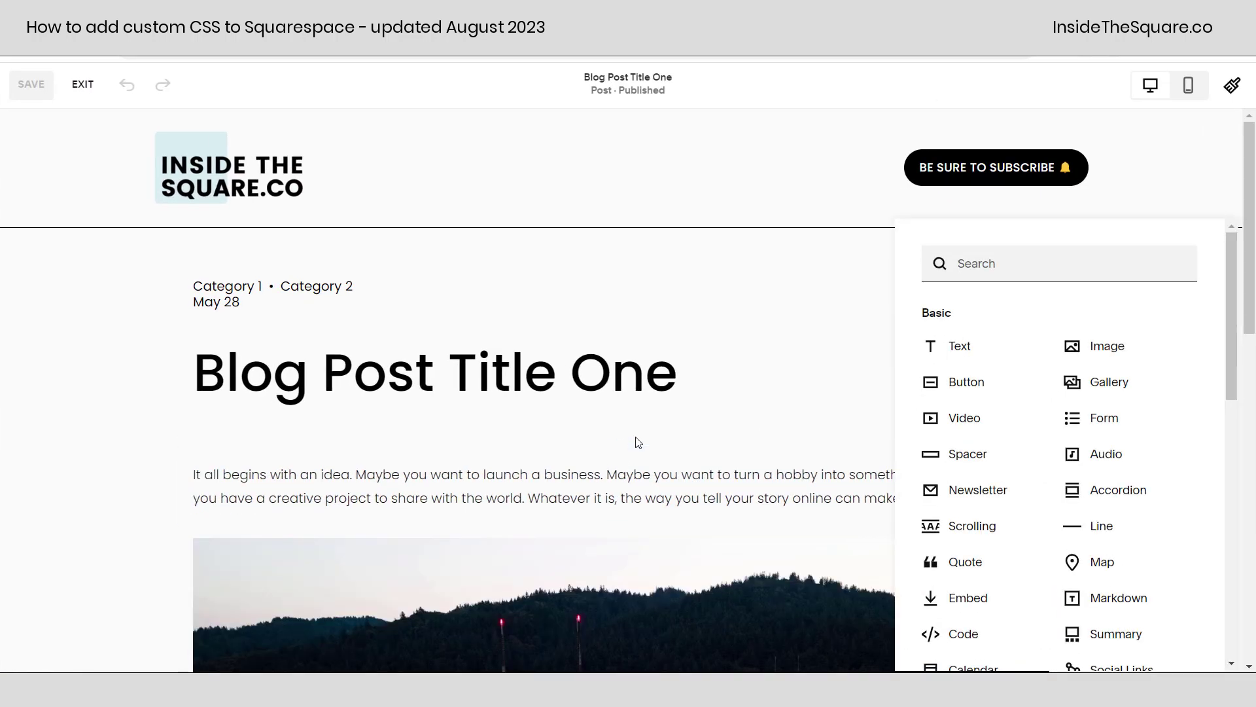
text(cod)
click(967, 364)
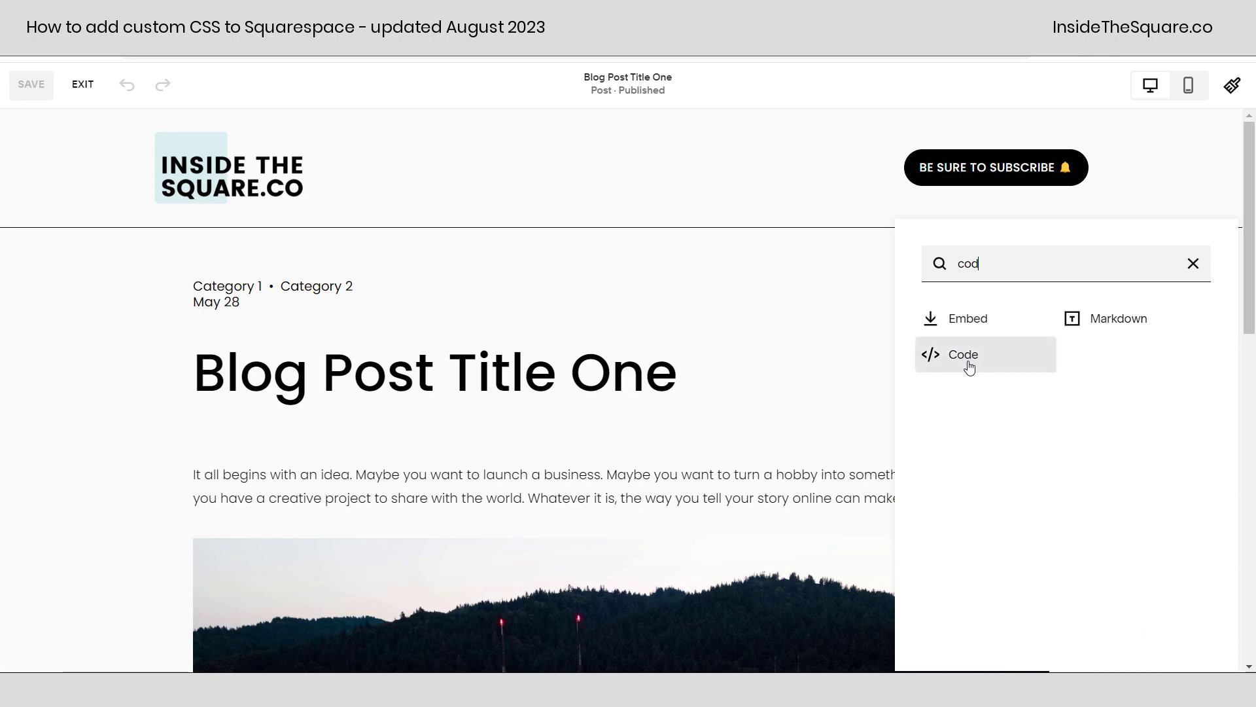
- Replace the code block's Hello, World! with <style>add your custom css here</style>
click(976, 360)
key(ctrl+a)
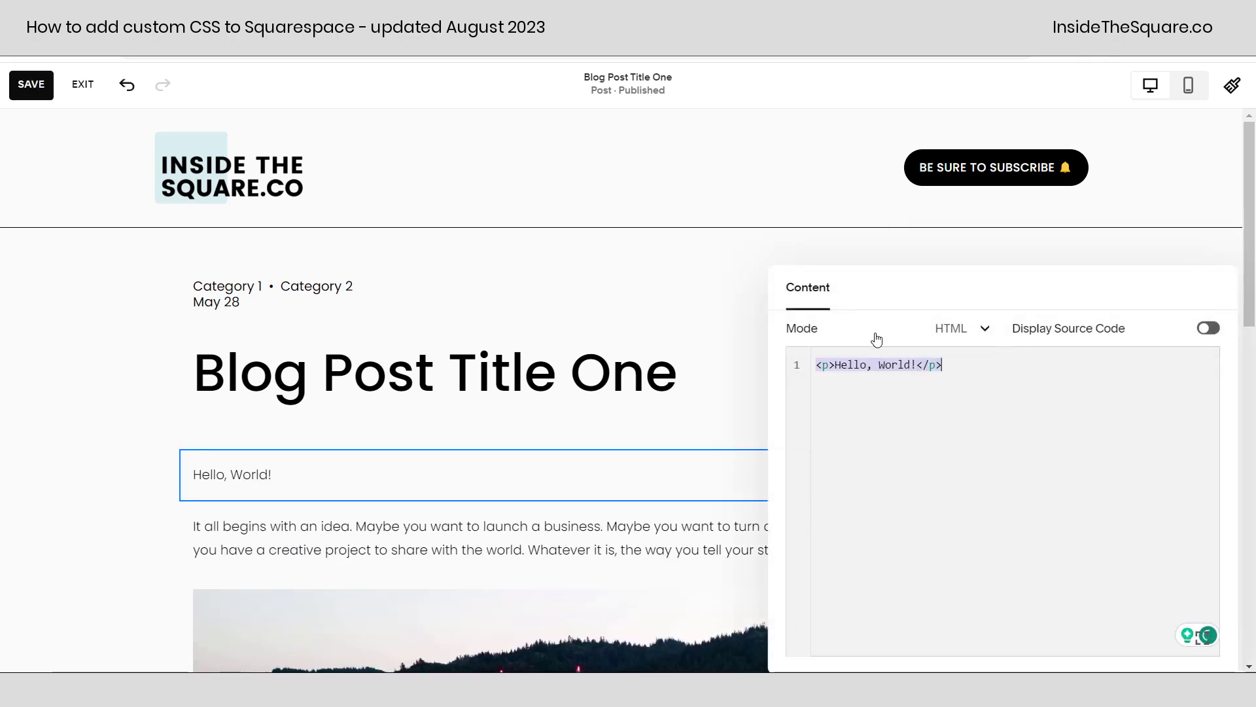
text(<style>add your custom css here</style>)
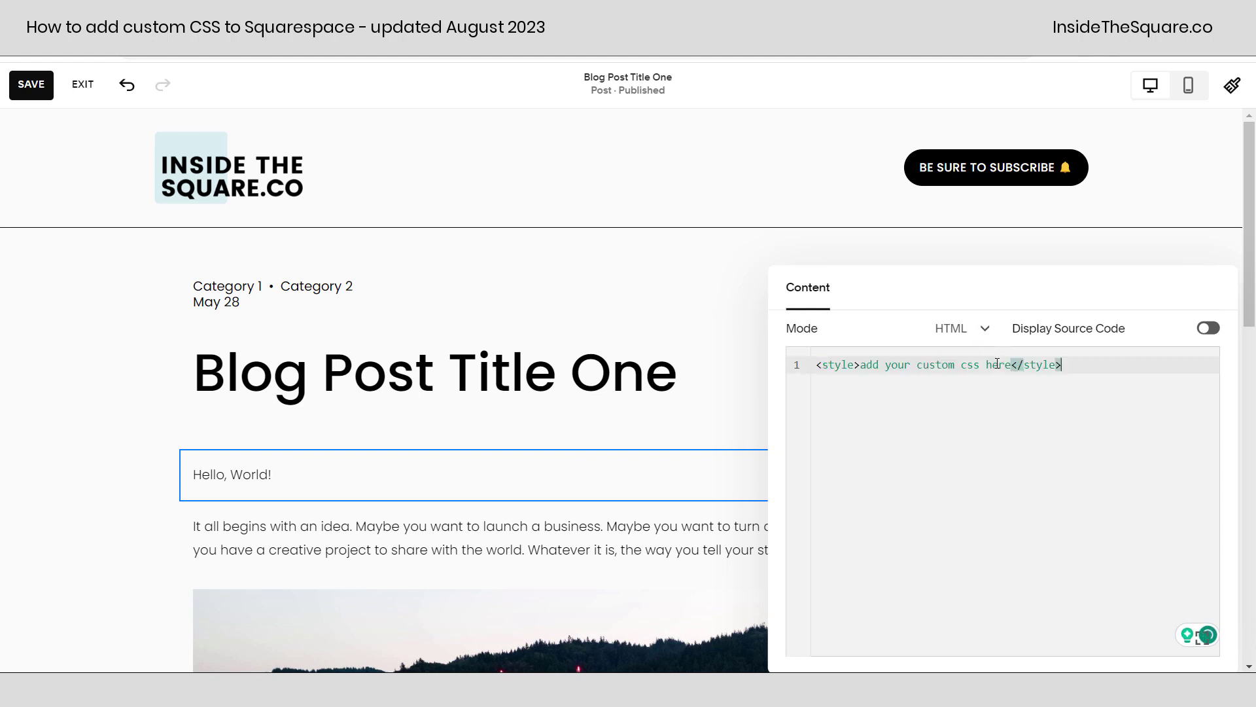
drag(859, 365, 809, 368)
drag(1013, 367, 1082, 366)
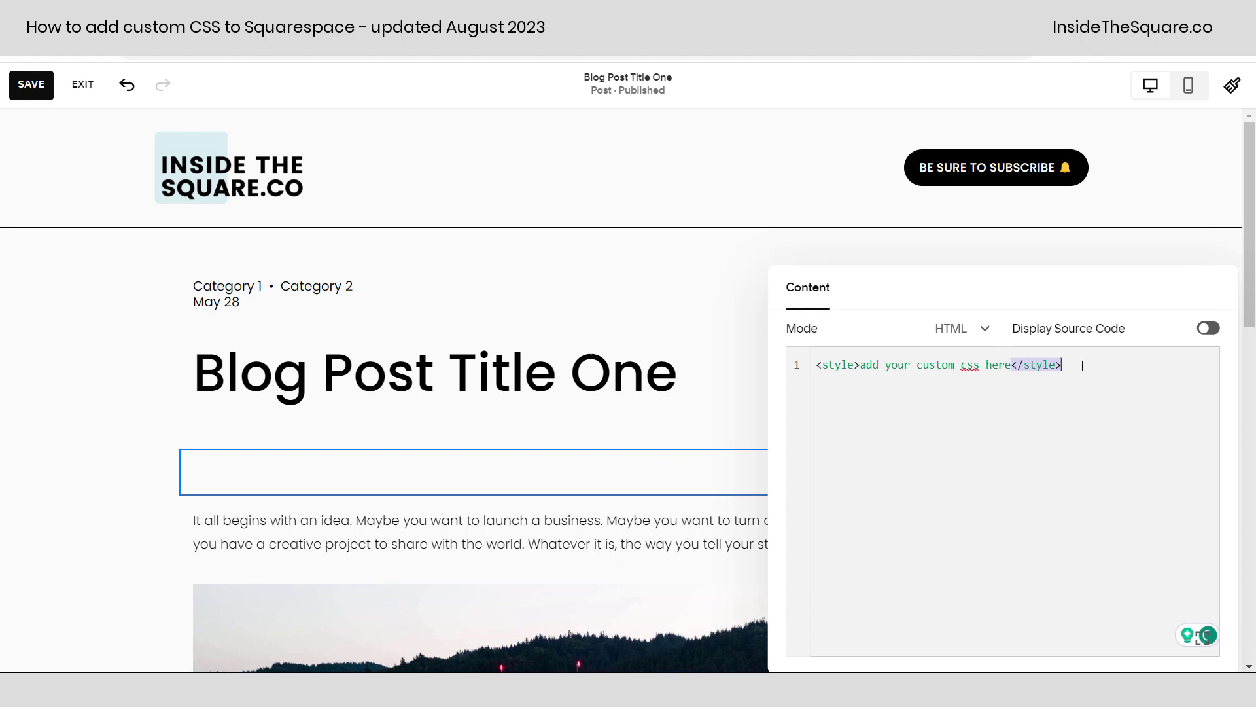
click(1087, 388)
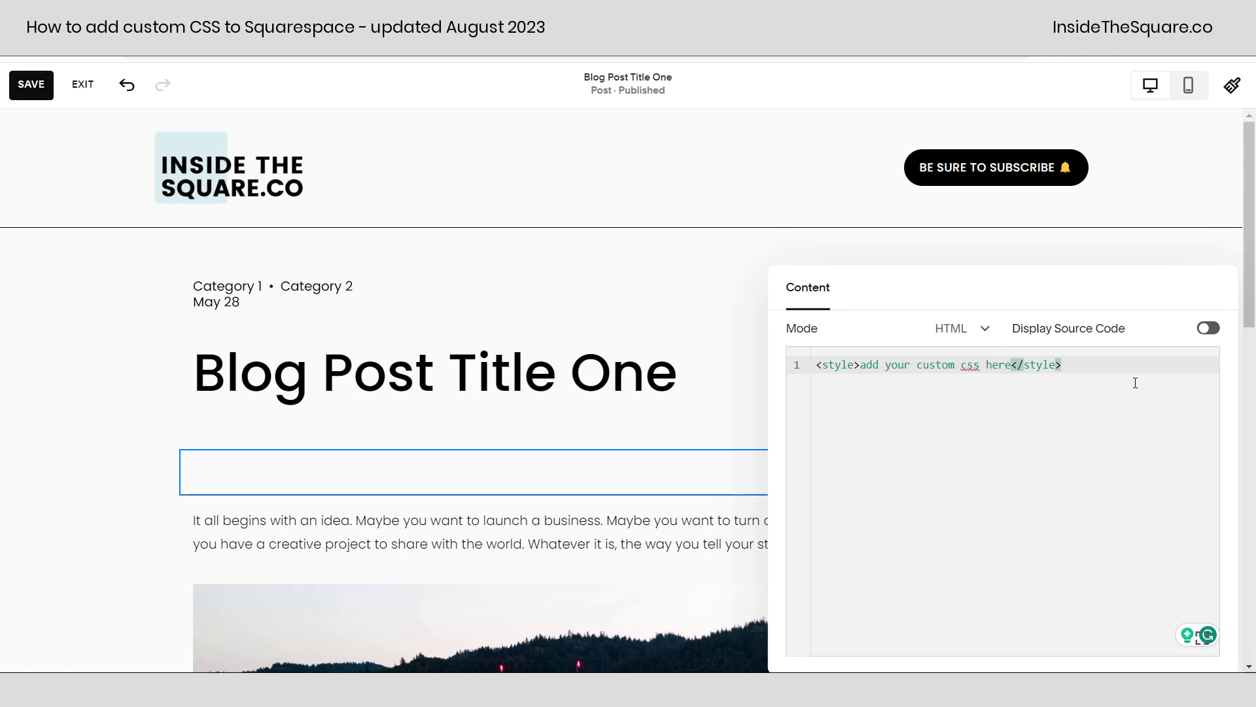
drag(1075, 360, 750, 360)
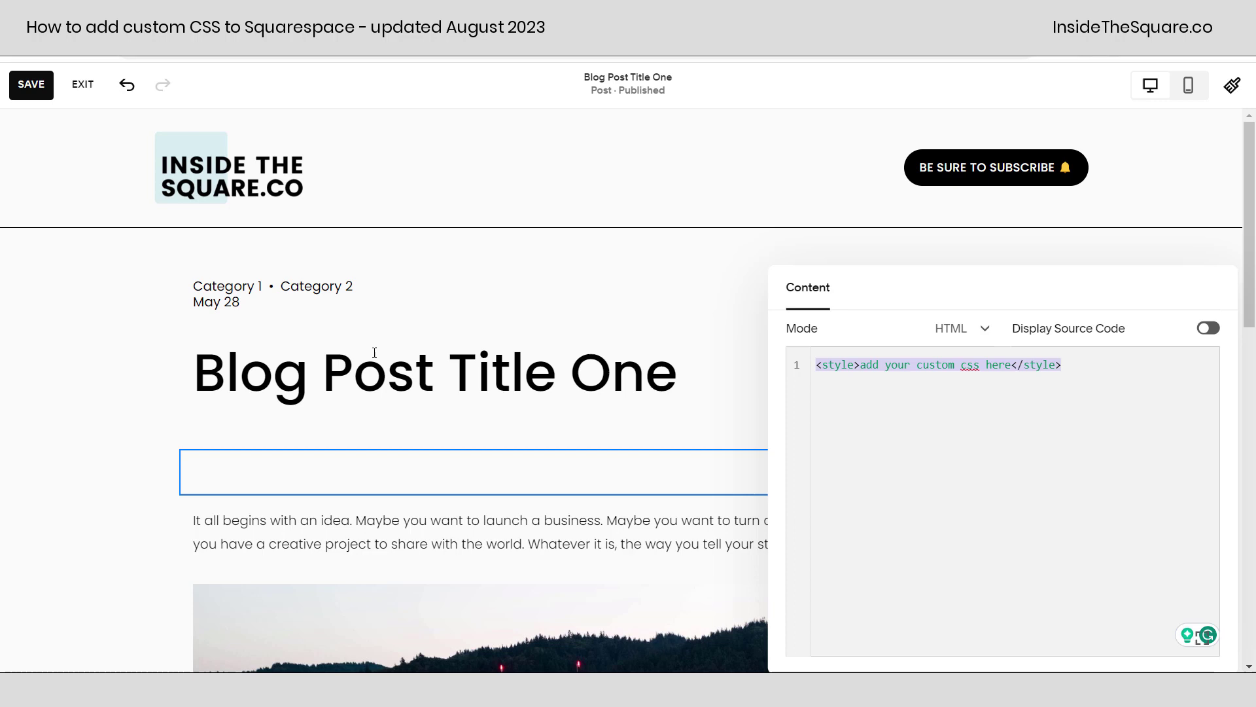
scroll(387, 369, down, 3)
scroll(400, 373, up, 3)
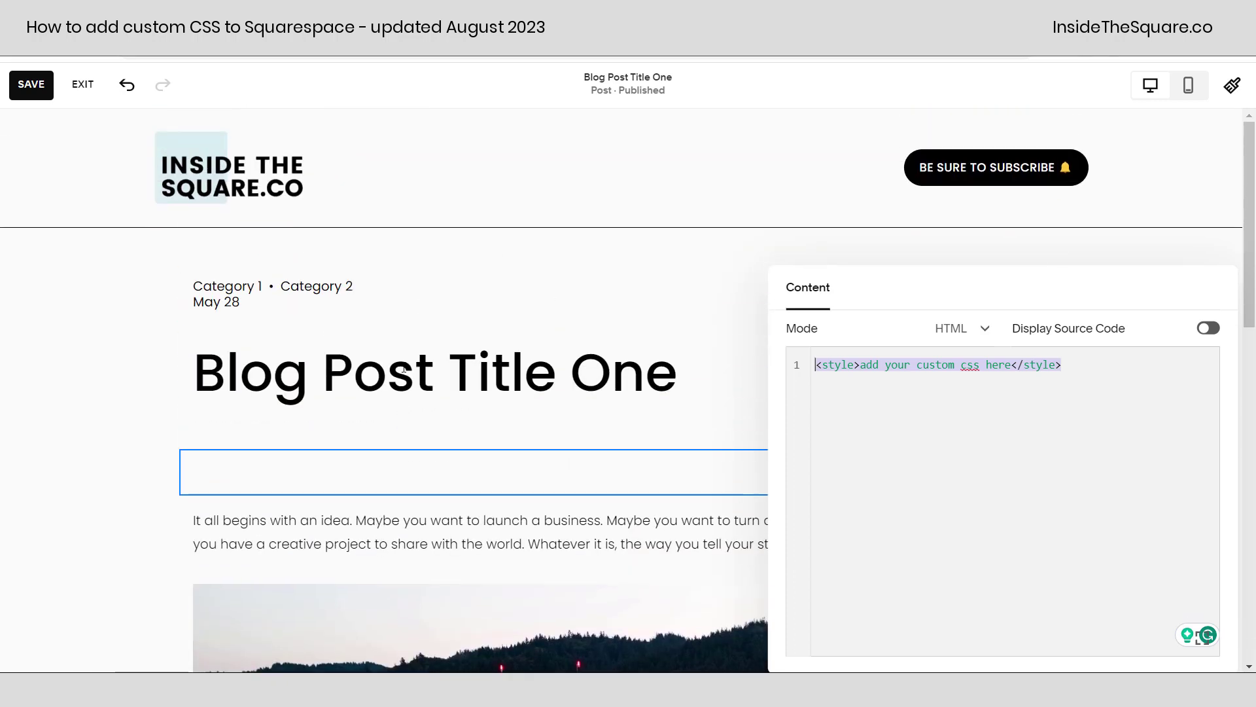
click(137, 345)
- Save Blog Post Title One and return to the pages list and tutorial page
click(39, 85)
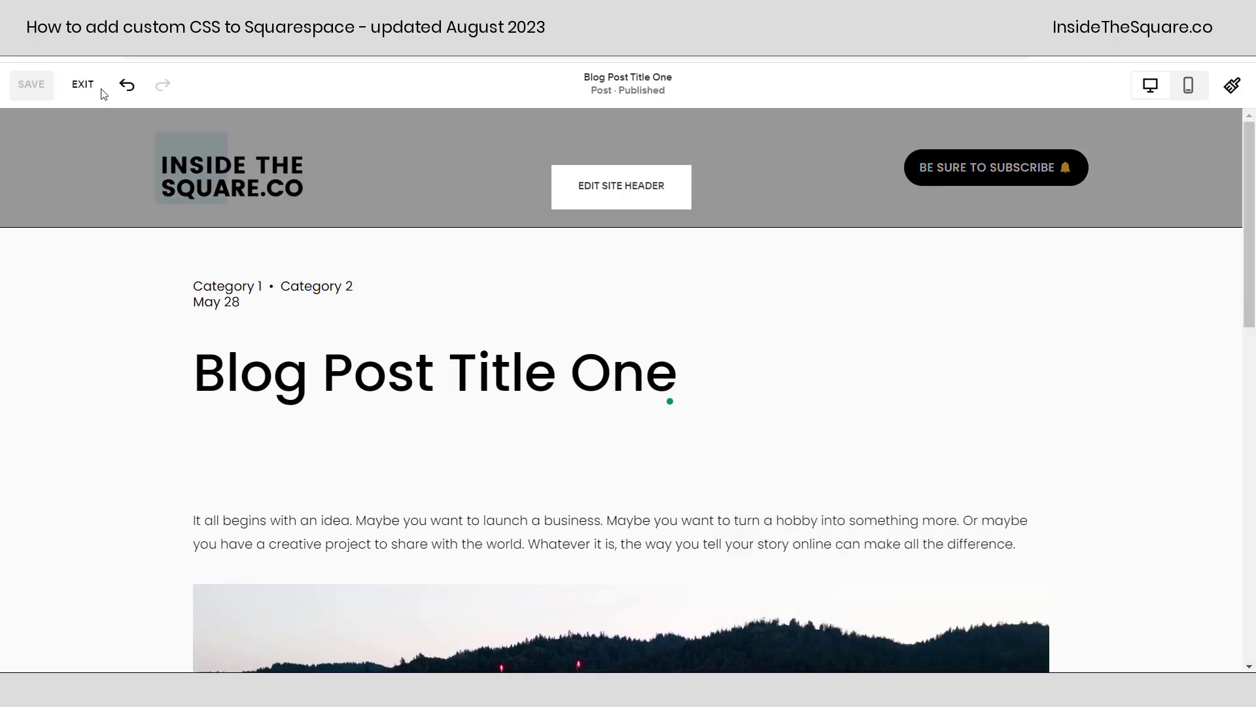
click(87, 85)
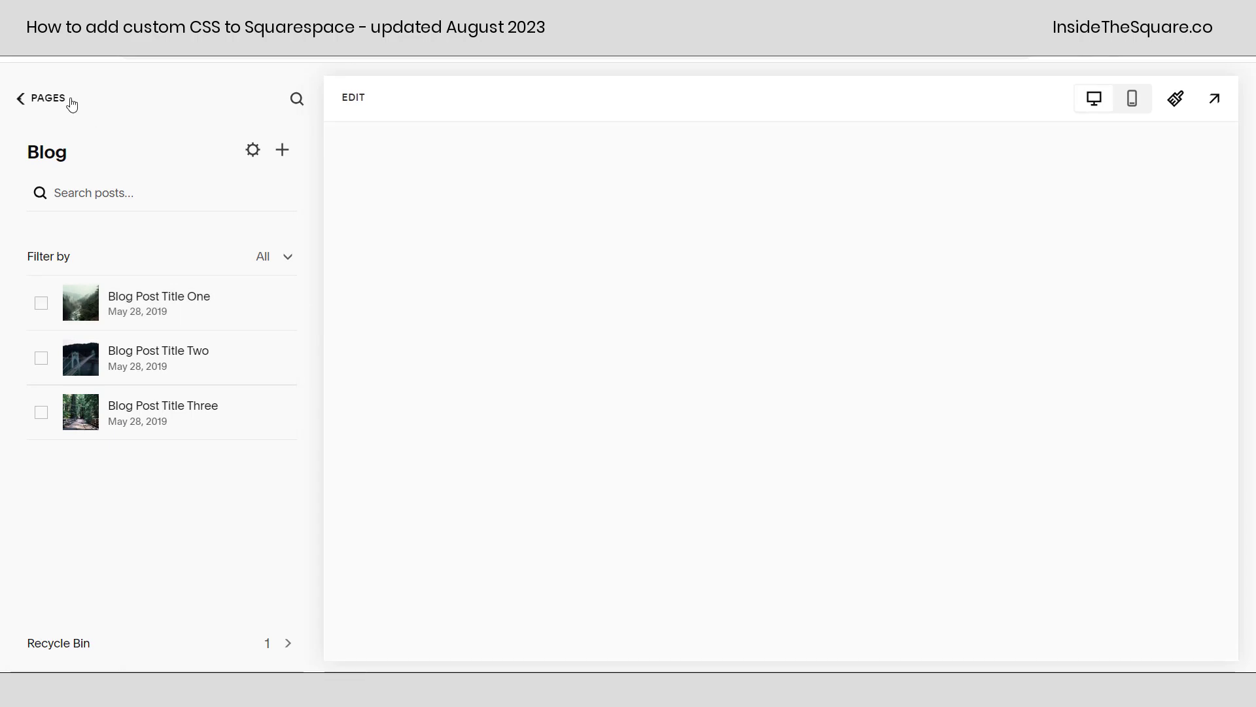
click(66, 105)
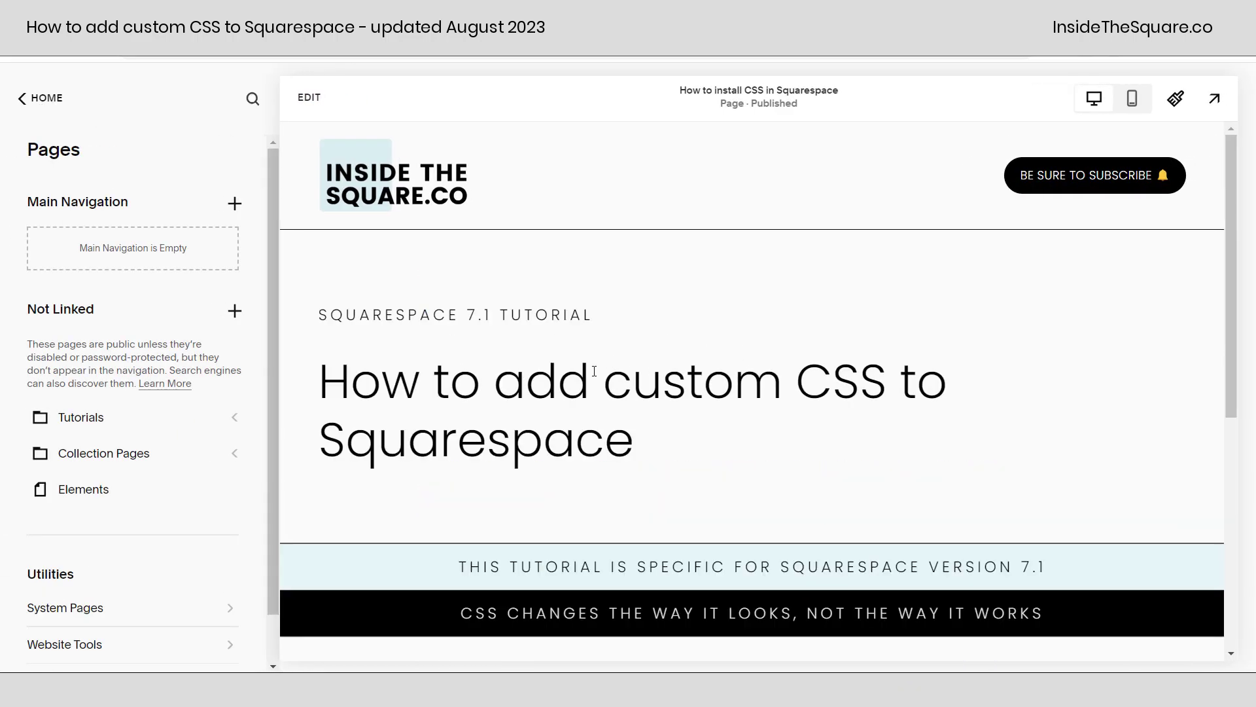
scroll(605, 349, down, 5)
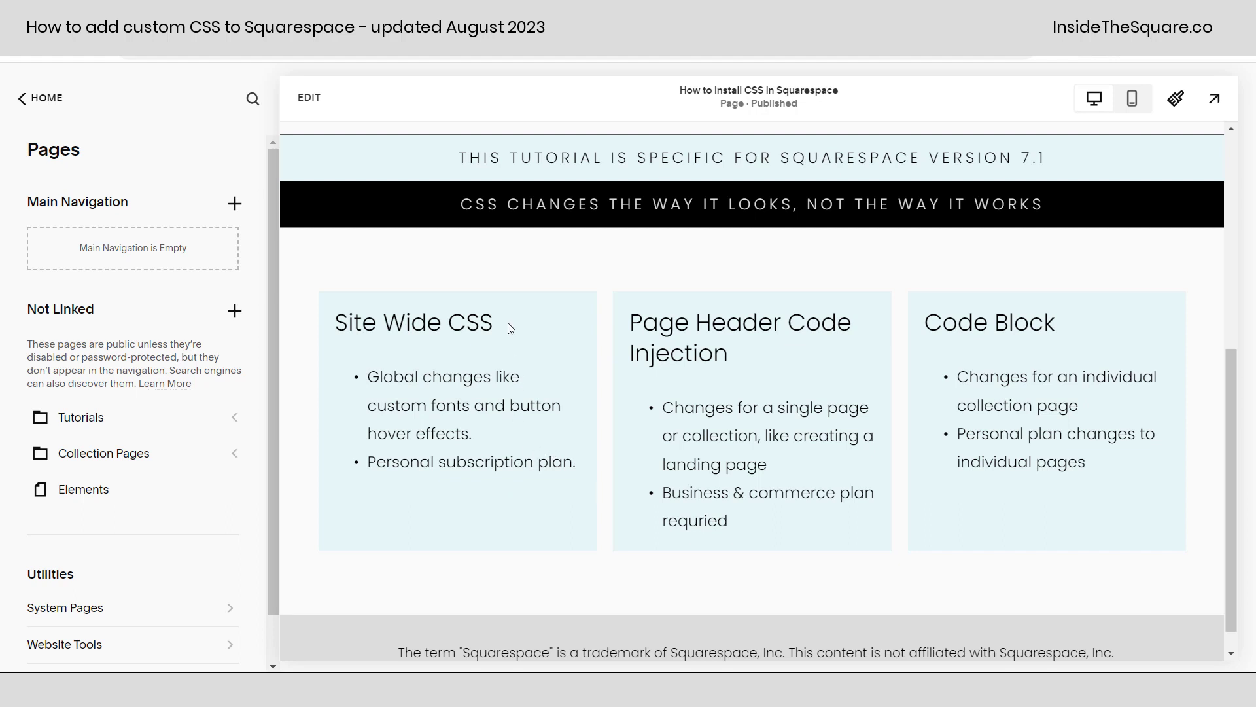
drag(511, 327, 300, 284)
click(310, 292)
- Open Website Tools, preview the site-wide Custom CSS editor, and return to the tools list
click(21, 98)
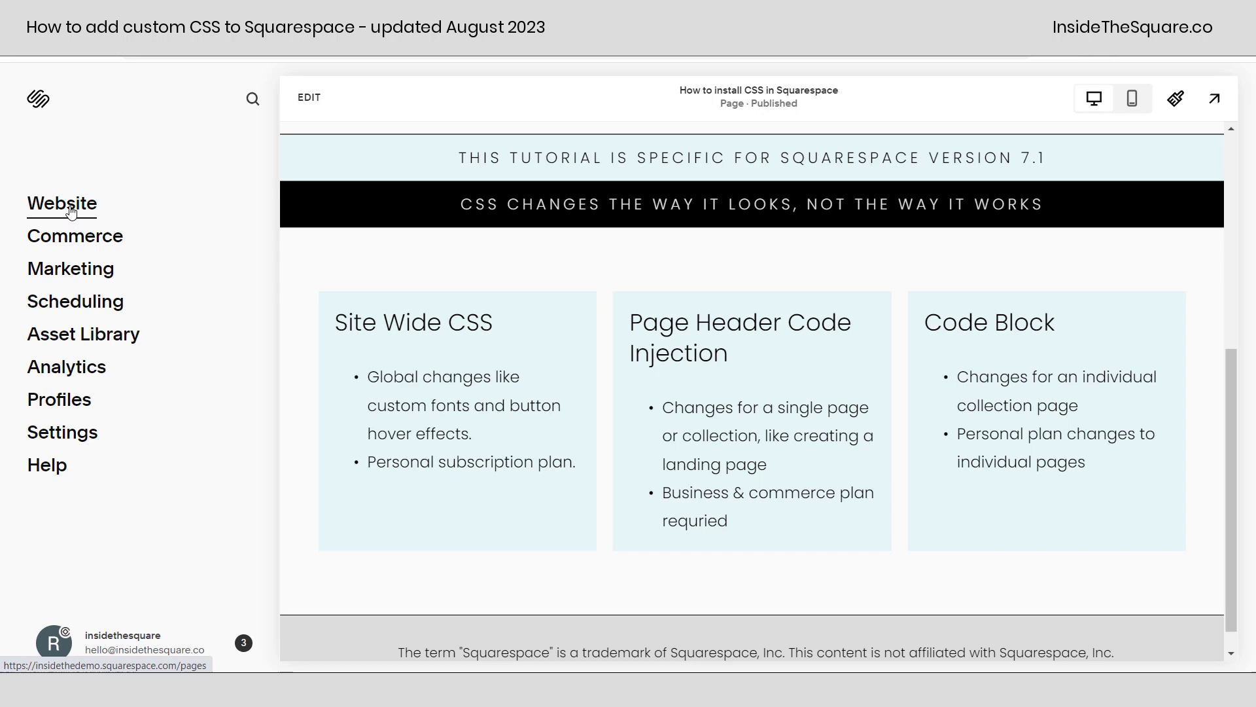
click(71, 210)
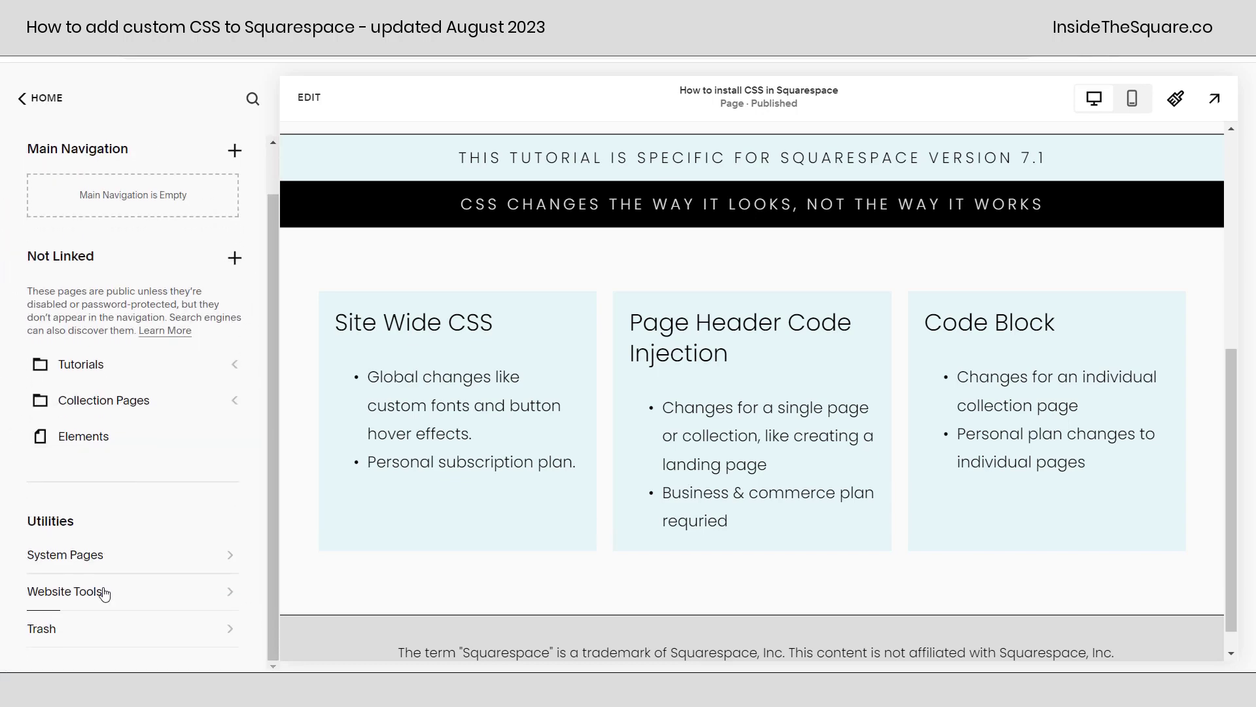
click(104, 592)
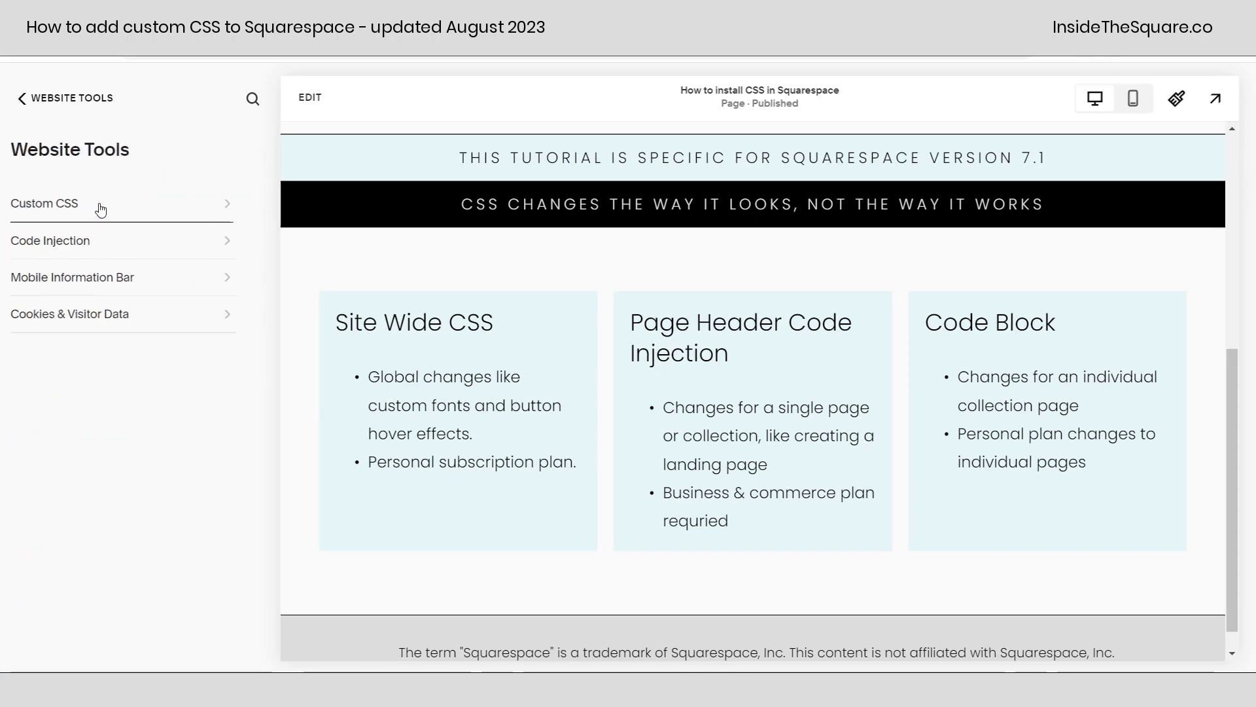
click(100, 209)
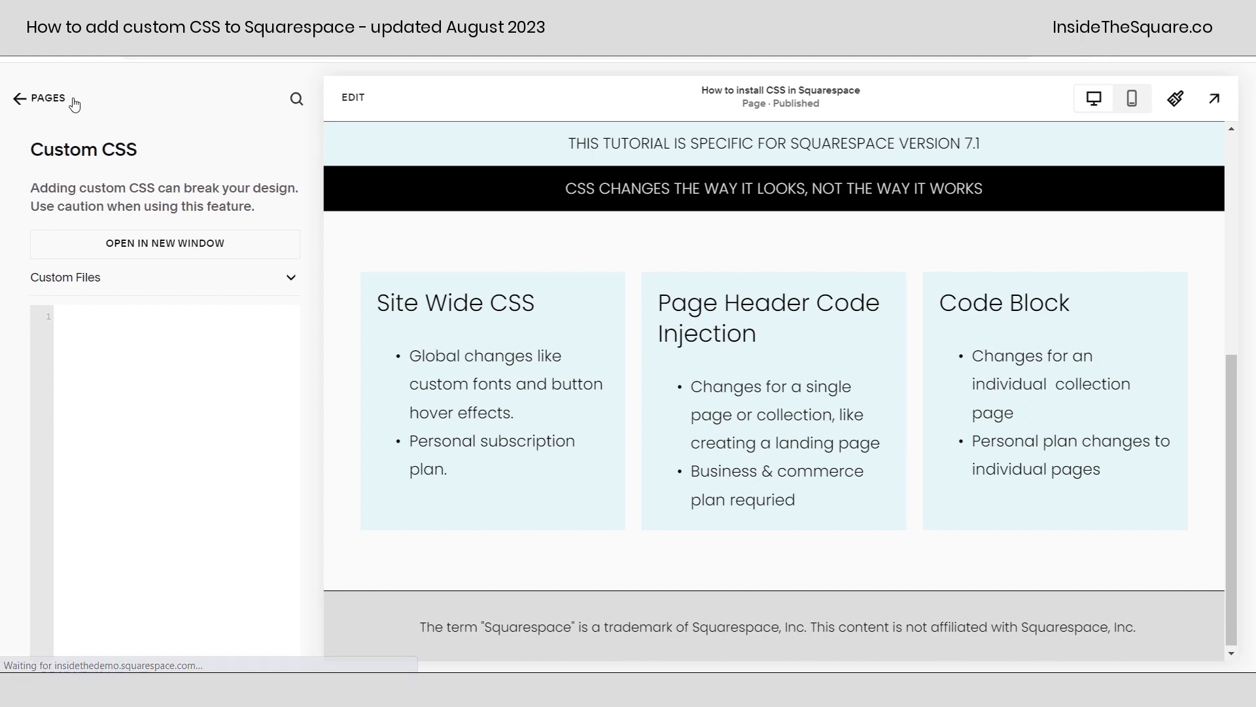
click(72, 102)
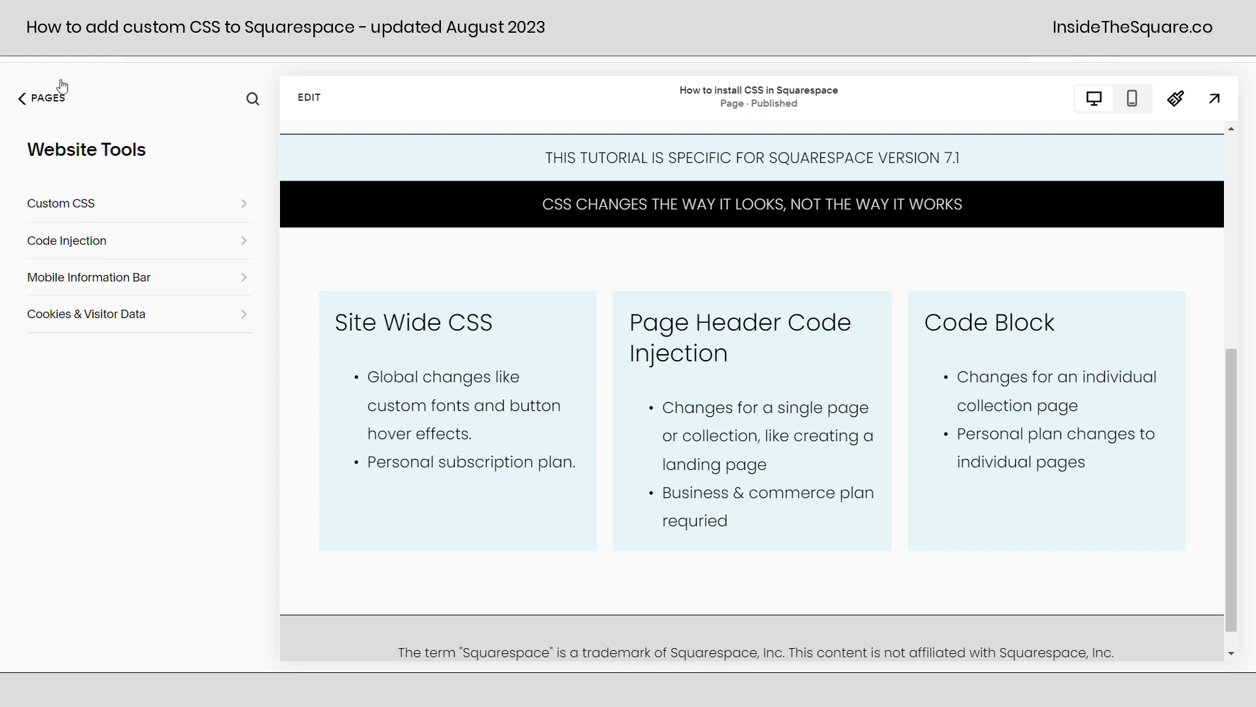
- Back in Pages, expand Collection Pages and review the Blog page's Advanced settings
click(24, 99)
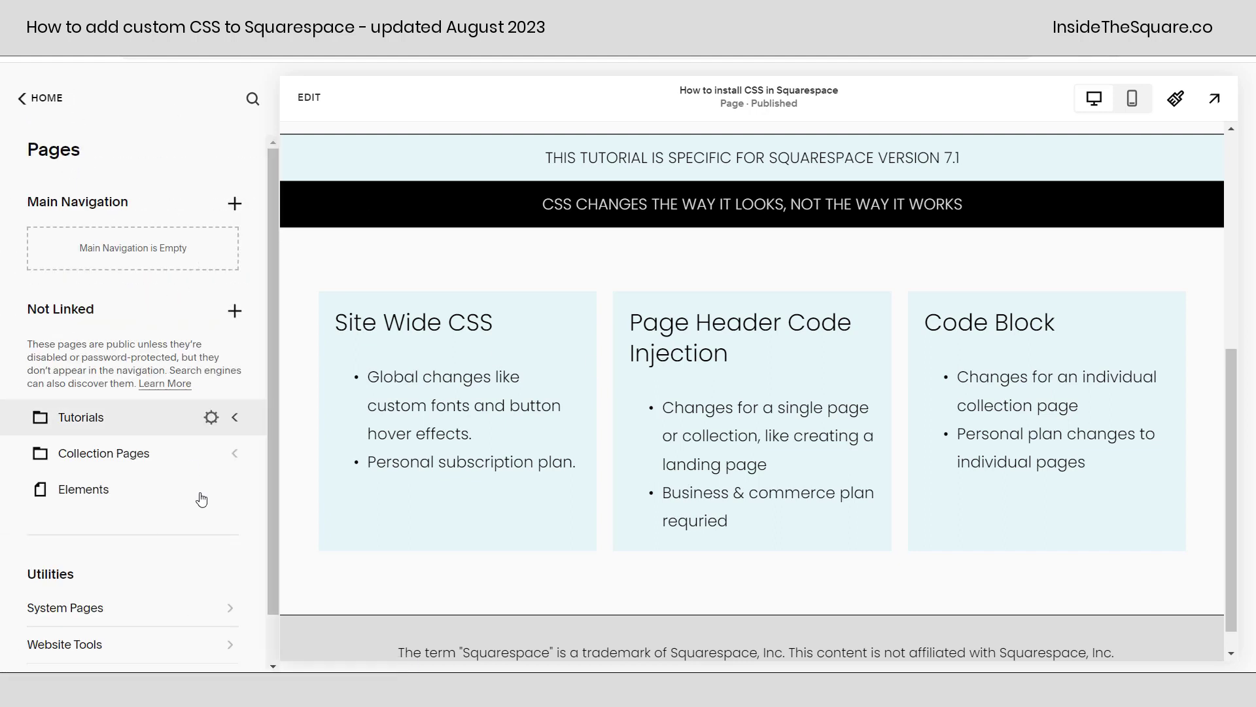
click(235, 453)
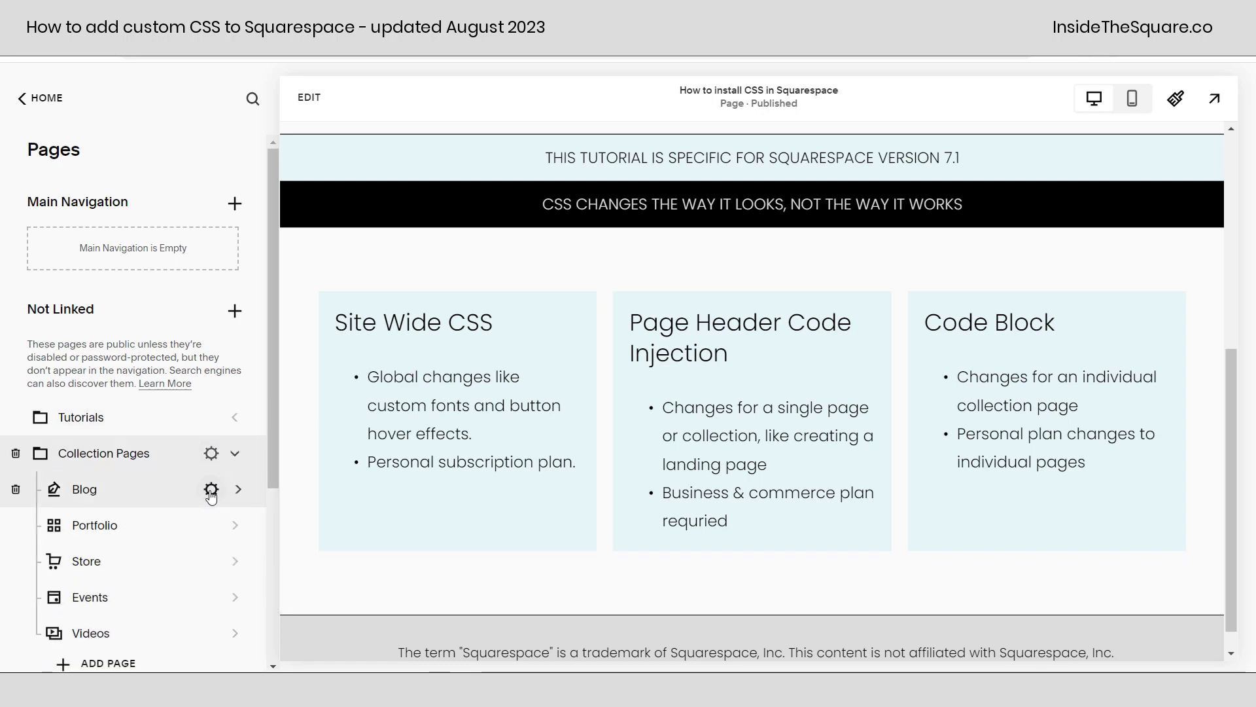
click(210, 491)
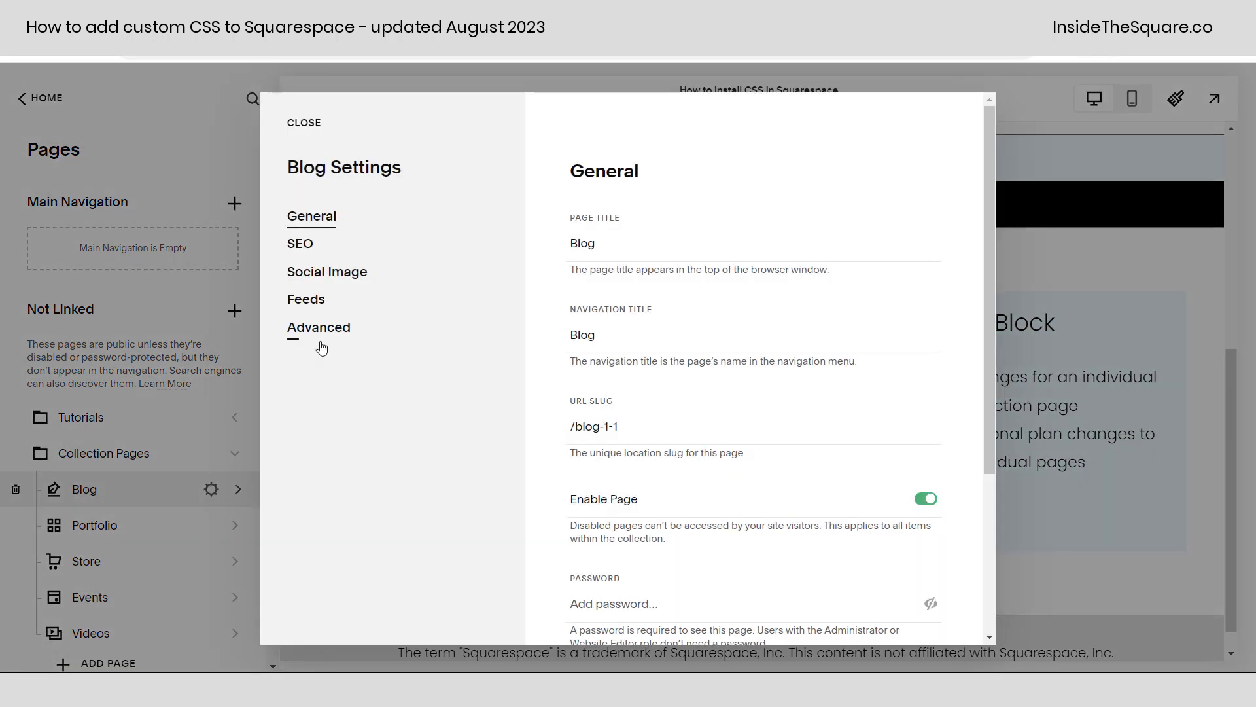
click(320, 340)
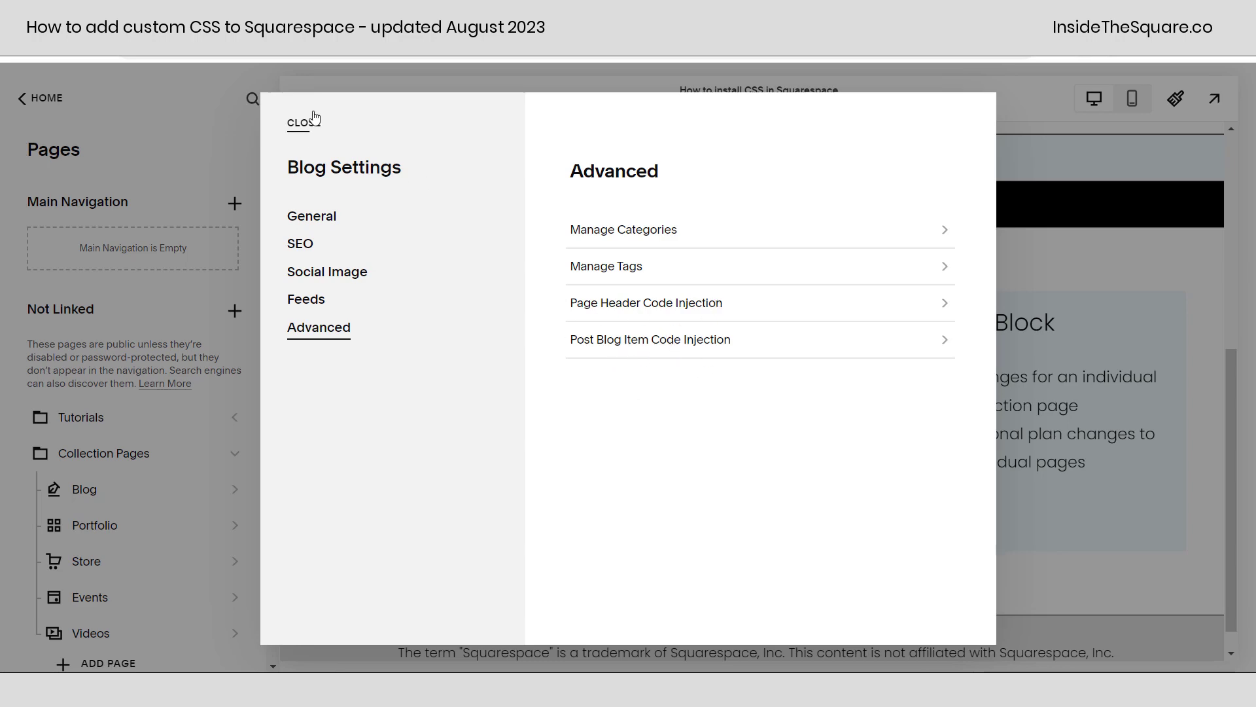
click(237, 323)
- Paste the style snippet into the Elements page's Page Header Code Injection, then cancel
scroll(175, 517, down, 3)
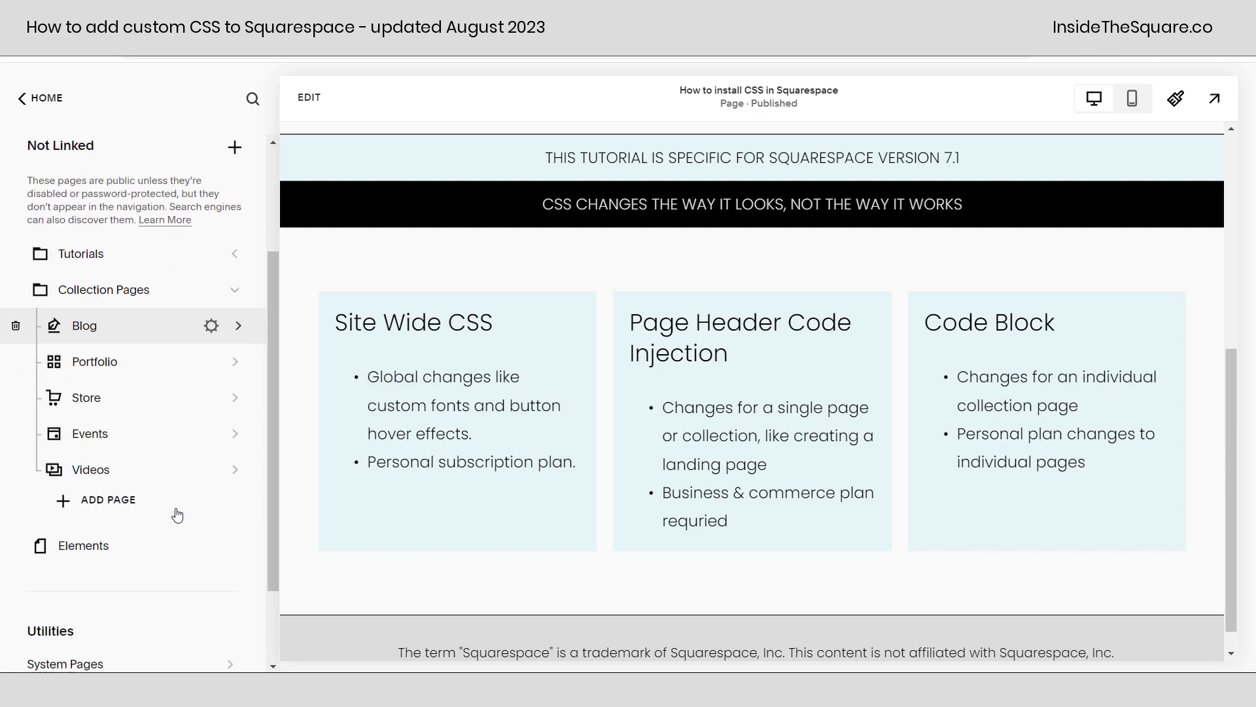
click(229, 547)
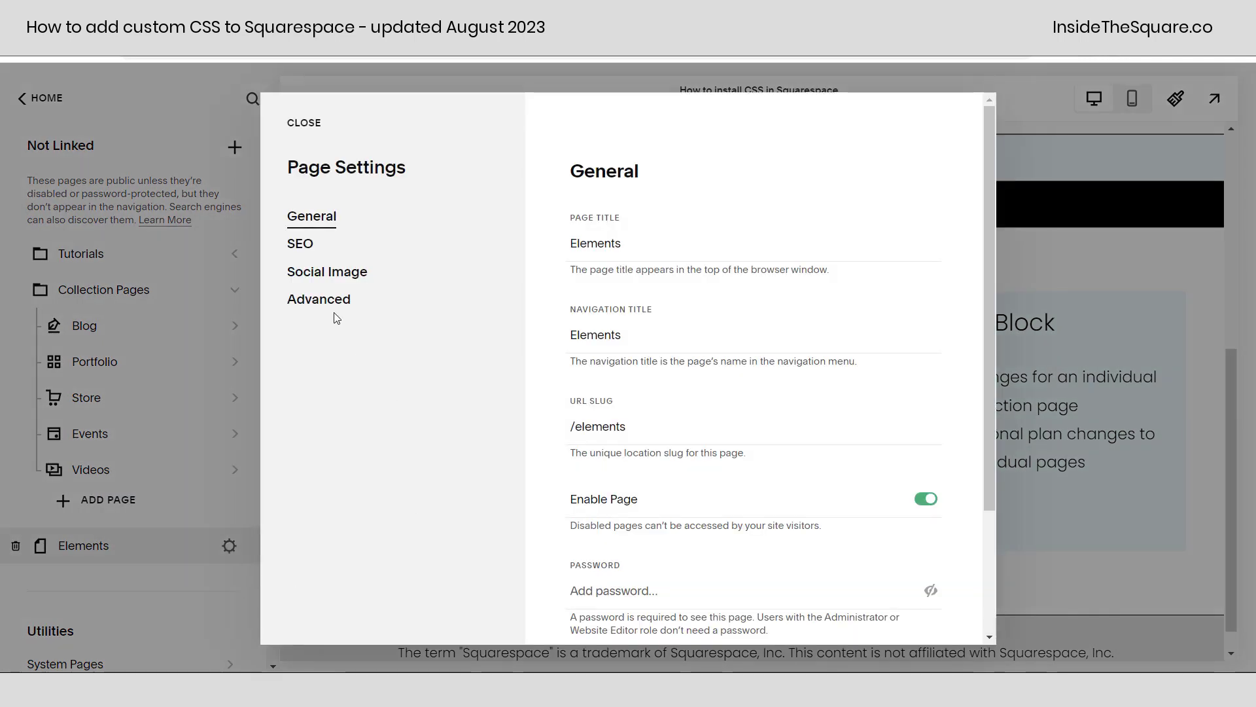
click(336, 304)
click(635, 310)
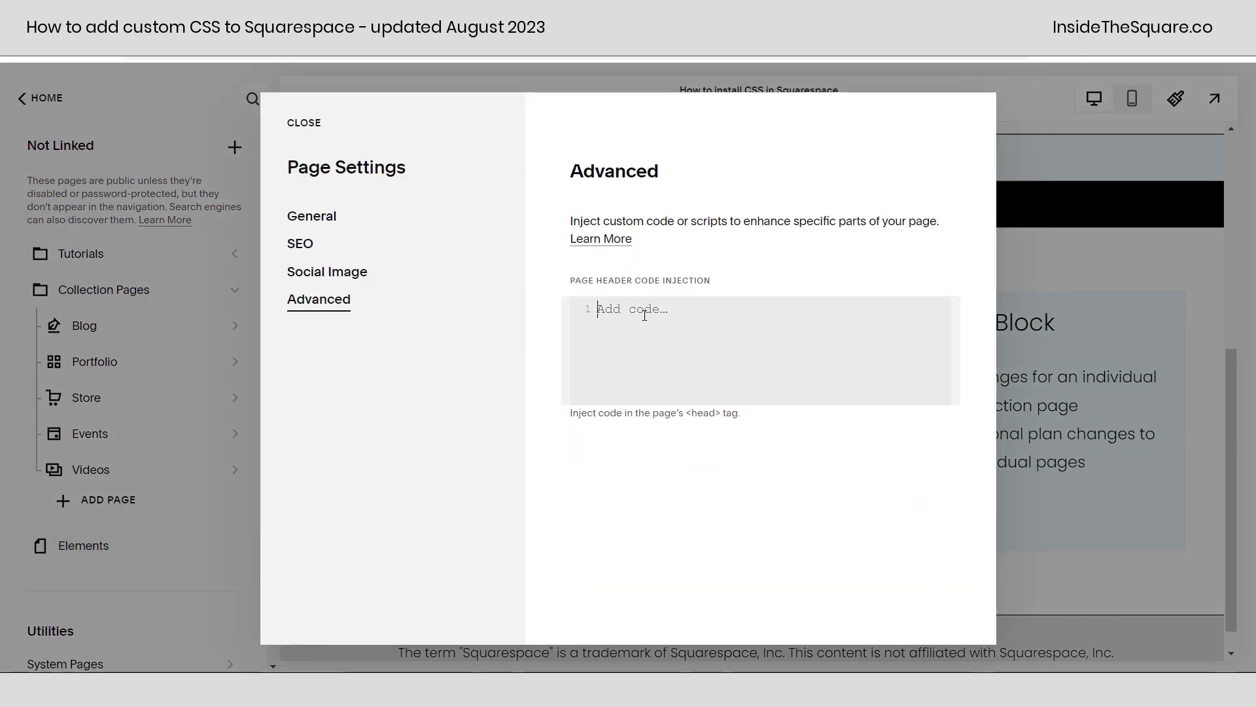
text(<style>add your custom css here</style>)
drag(635, 311, 569, 314)
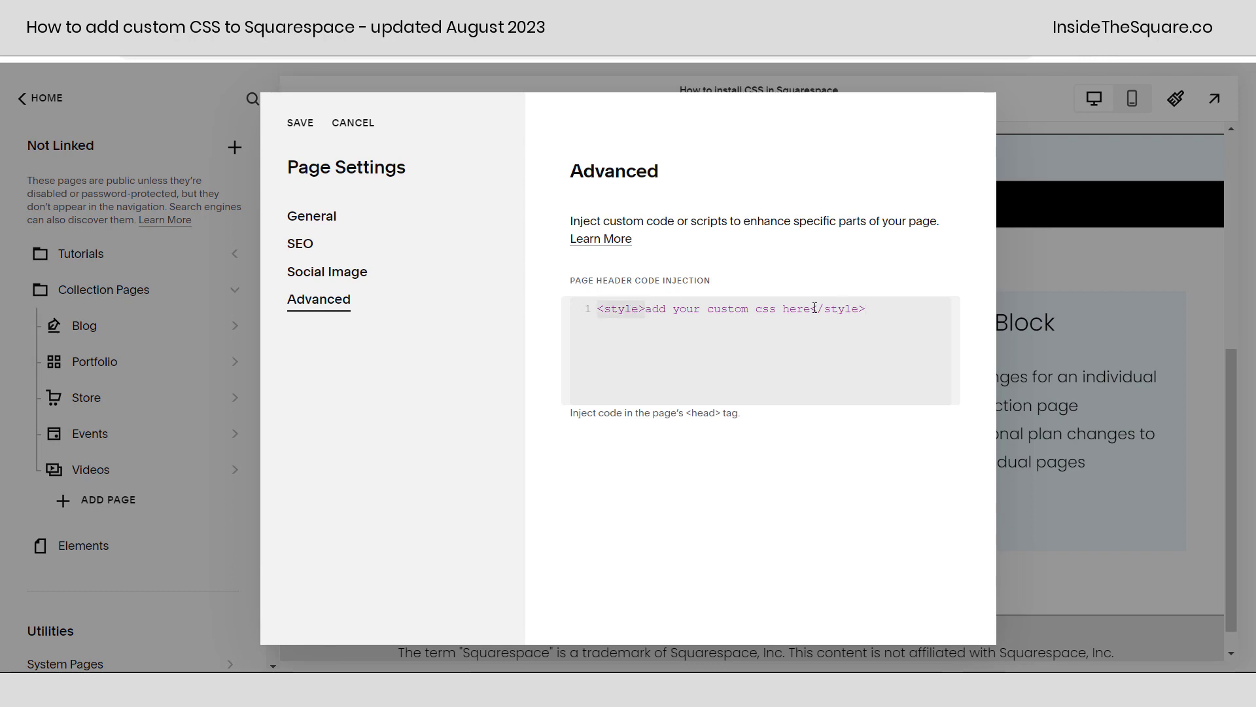
drag(814, 308, 908, 332)
click(353, 123)
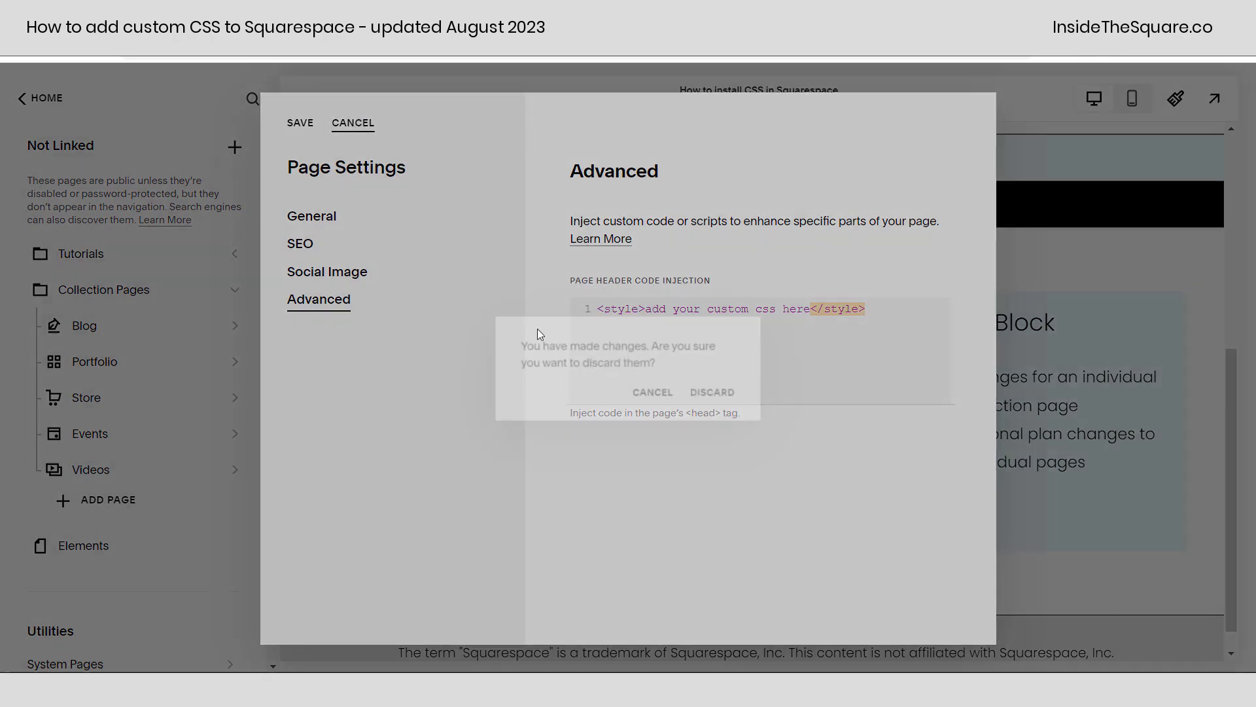
- Discard the Elements header code, then add a Code block to the tutorial page's title section
click(718, 394)
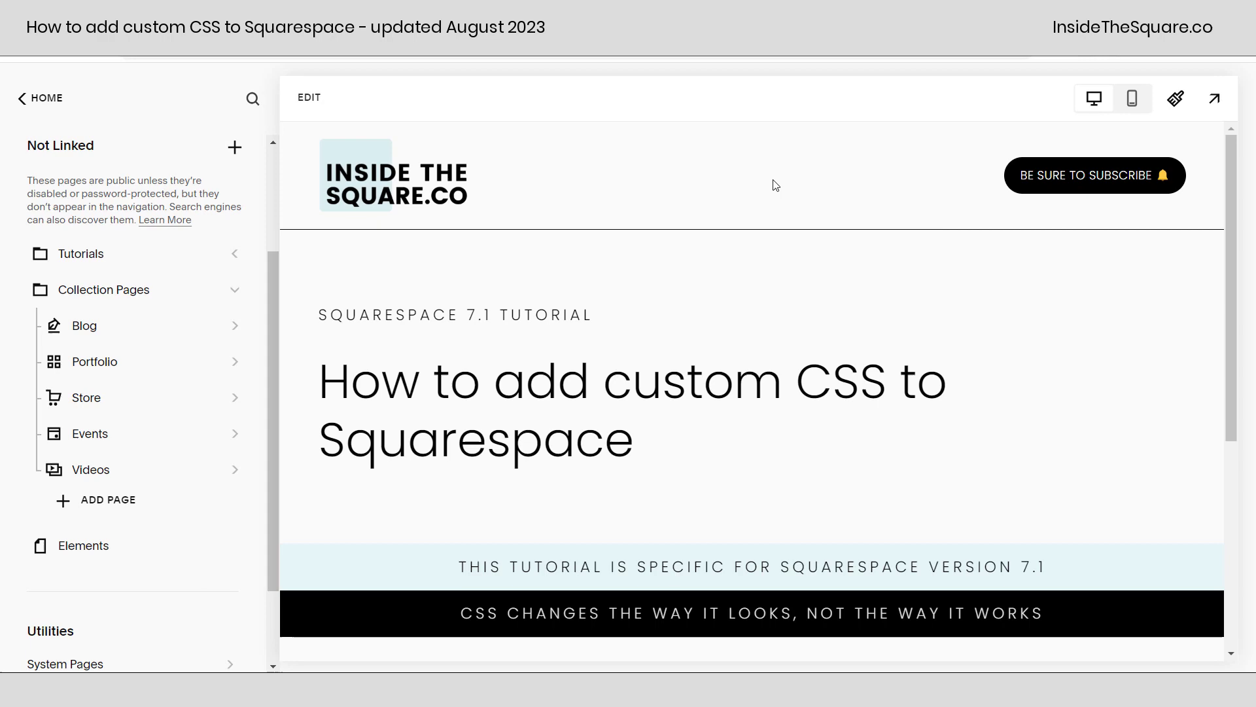
scroll(738, 317, down, 5)
scroll(740, 316, down, 1)
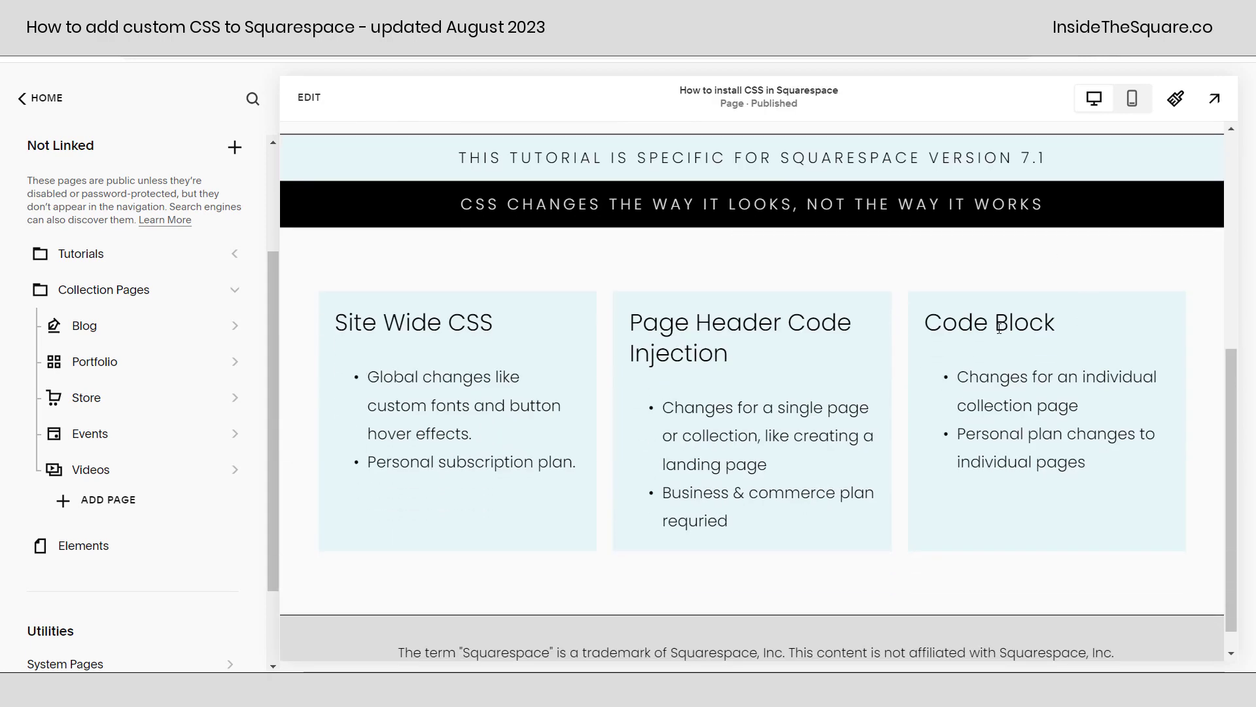
click(309, 97)
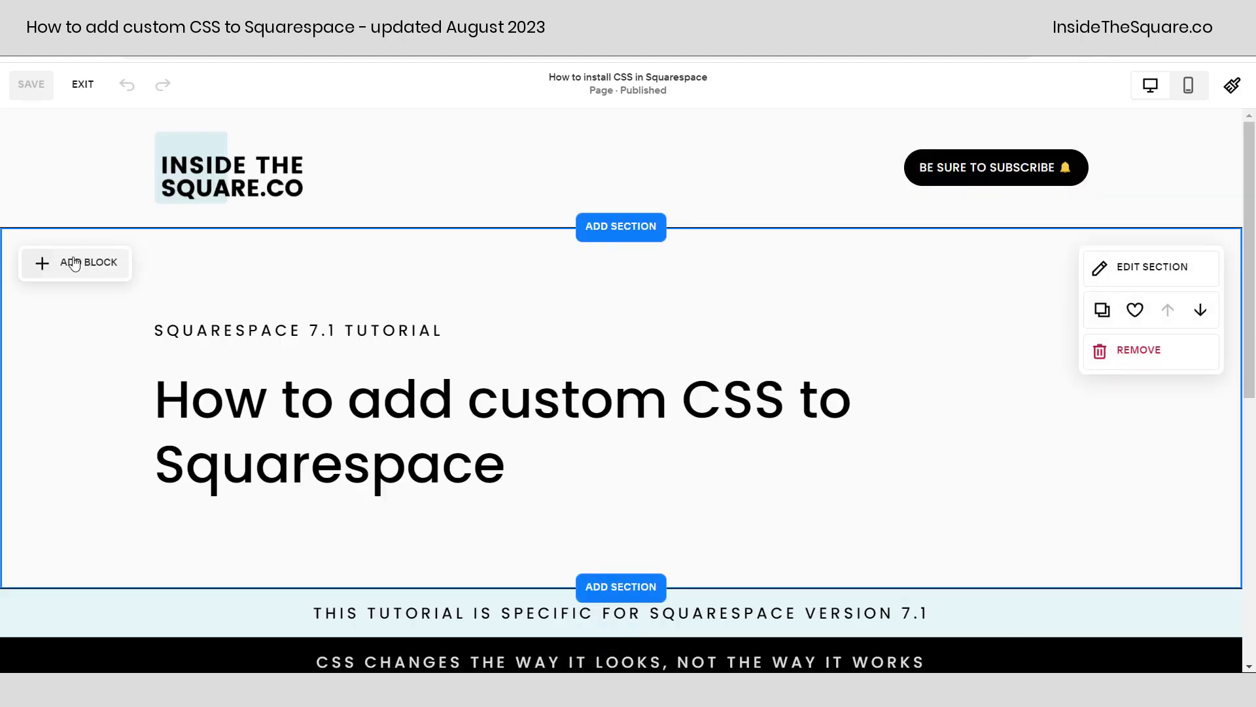
click(74, 263)
text(cod)
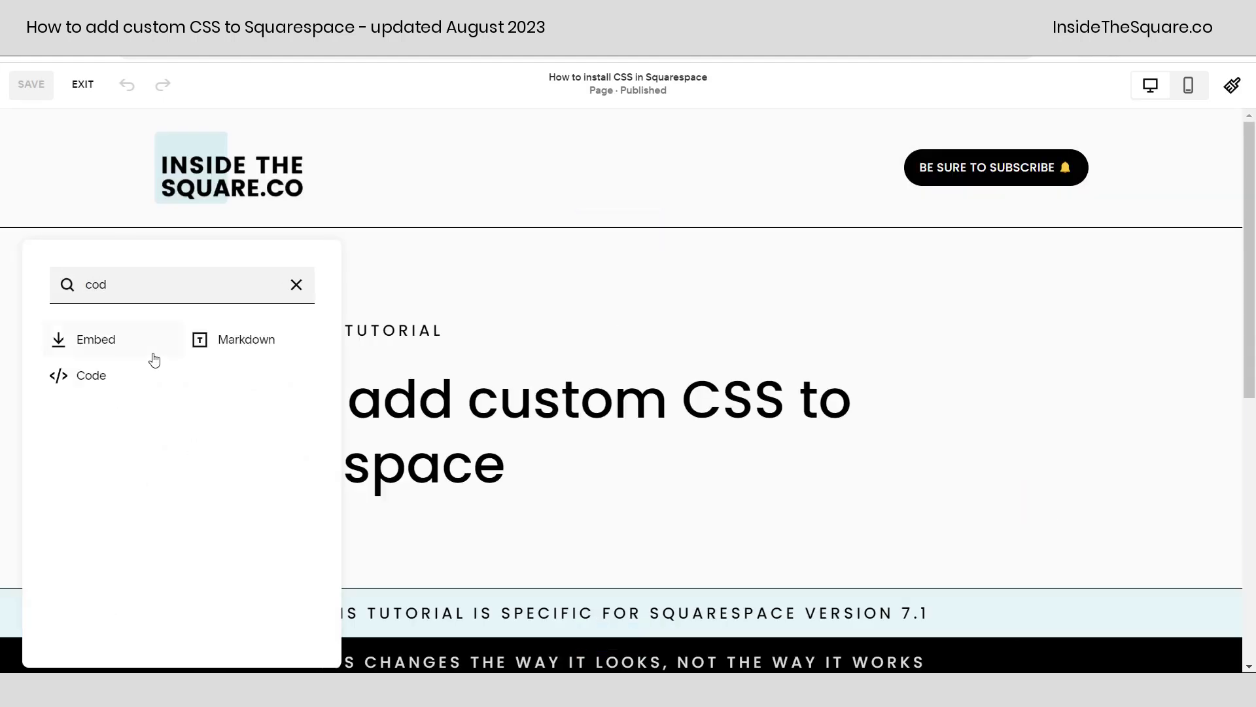
click(123, 372)
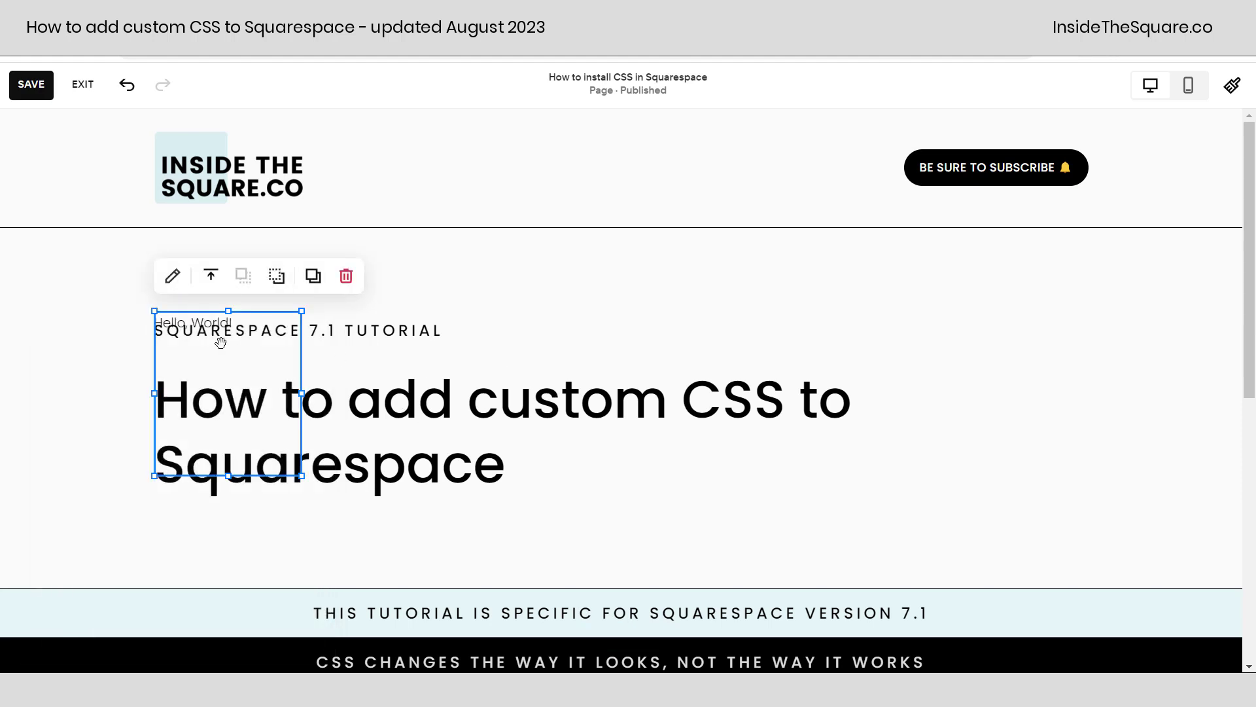
- Replace the code block's sample code with <style>add your custom css here</style> and save the page
double_click(228, 356)
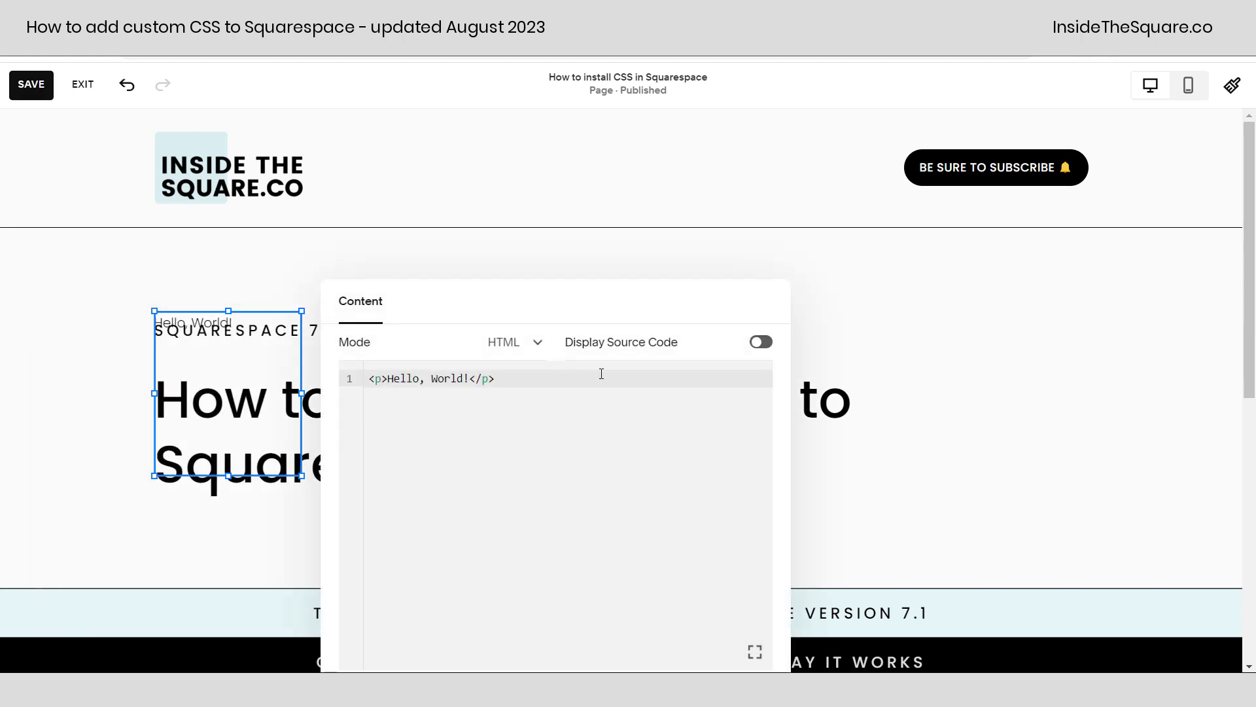
key(ctrl+a)
text(<style>add your custom css here</style>)
key(Home)
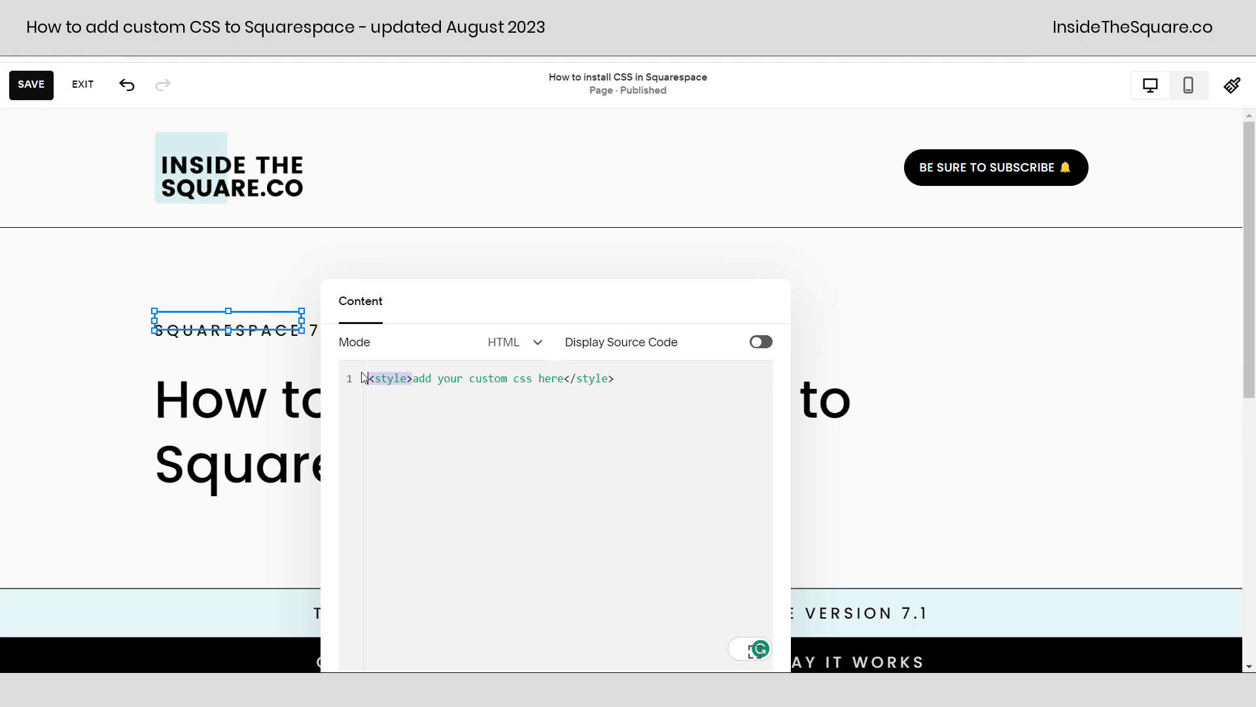
drag(566, 379, 603, 378)
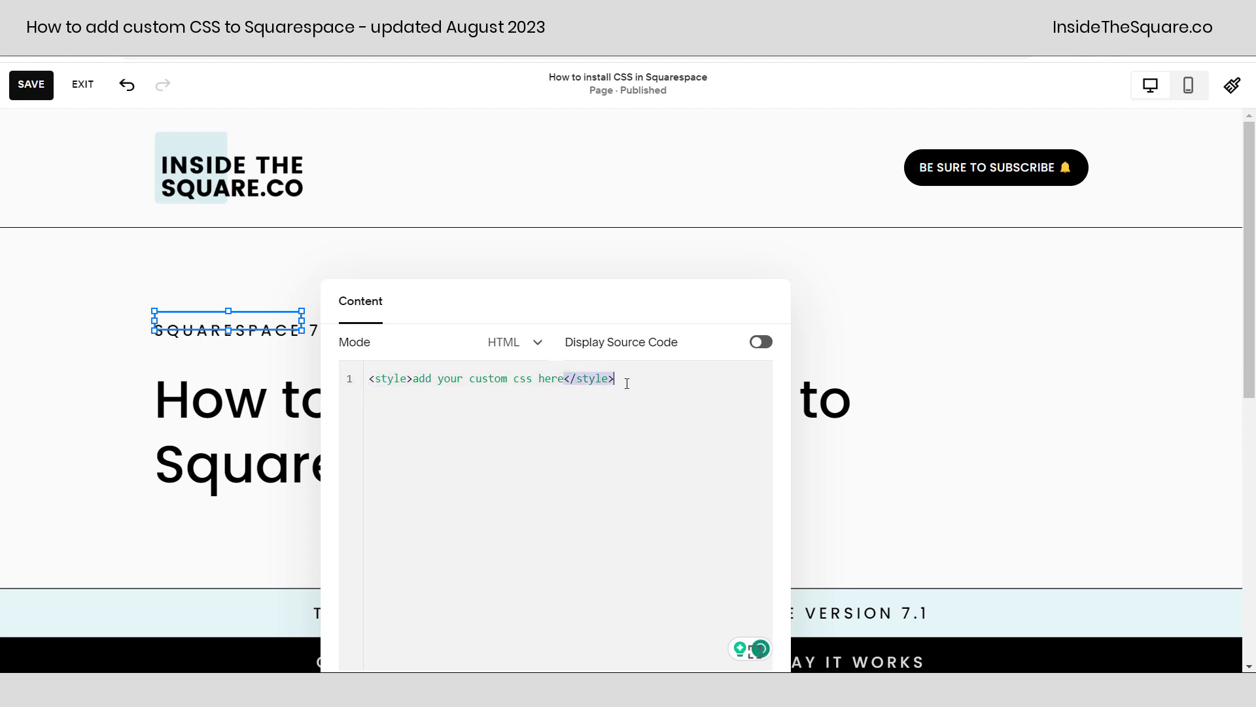
click(636, 411)
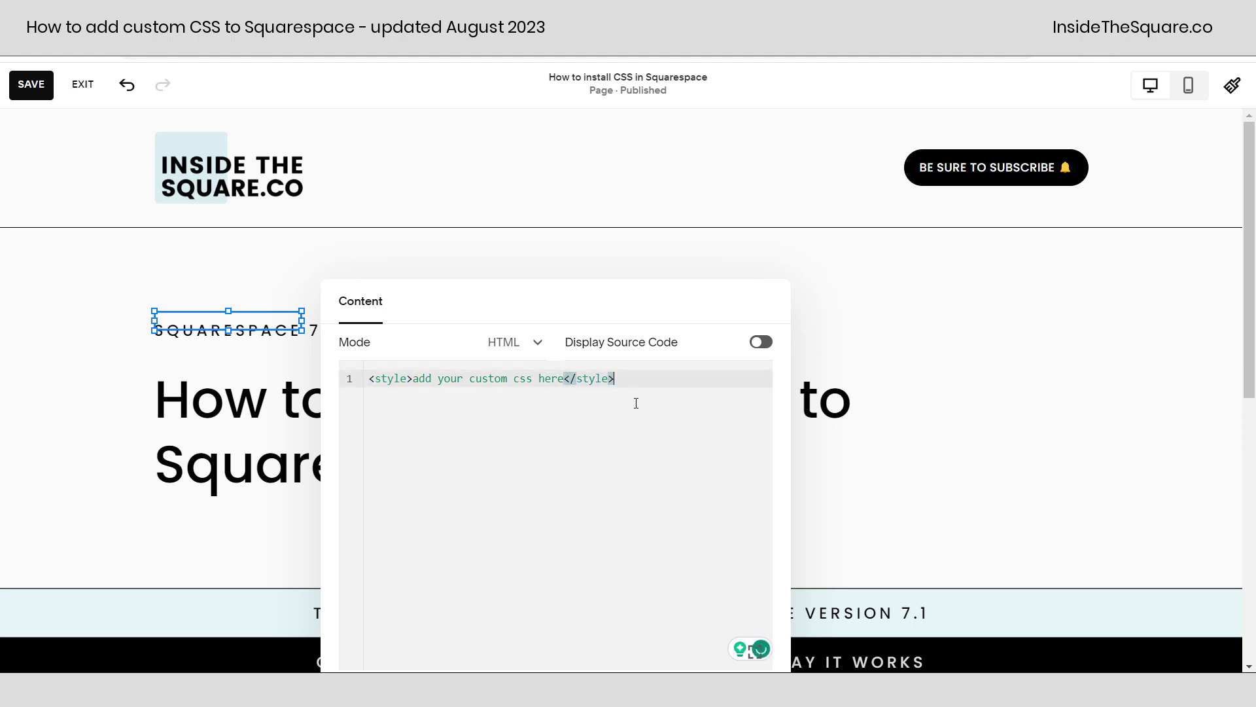
click(187, 279)
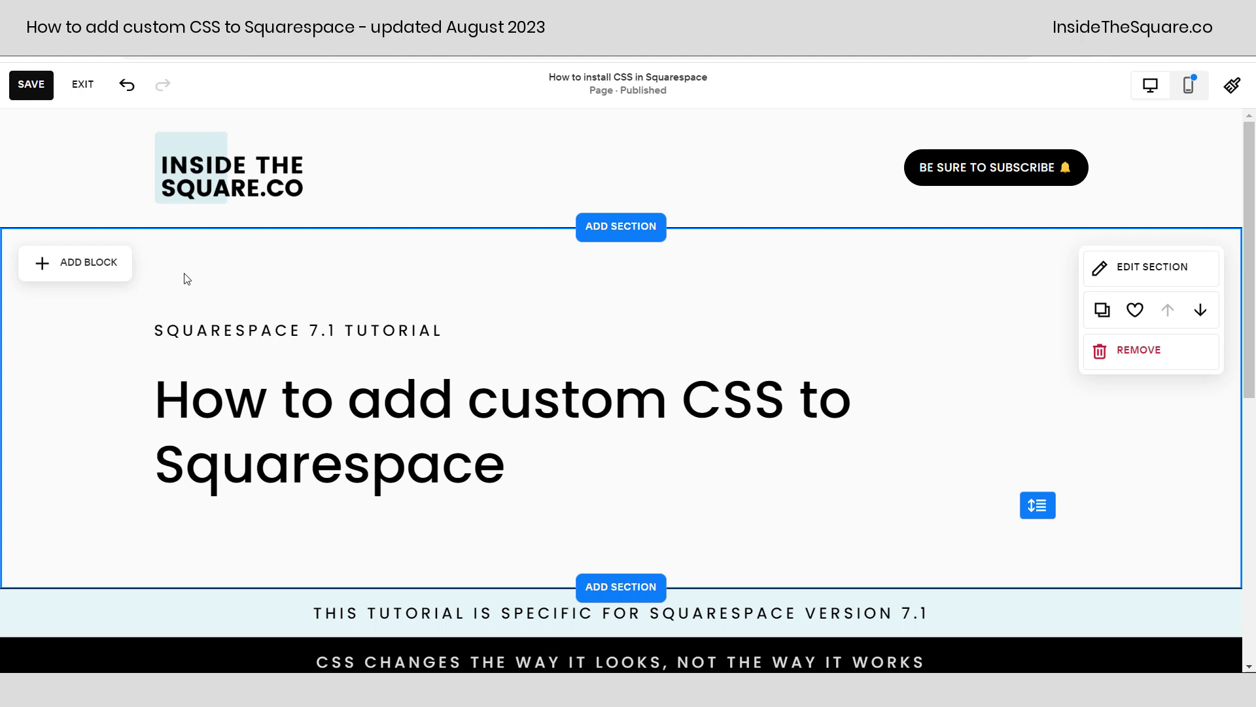
click(31, 84)
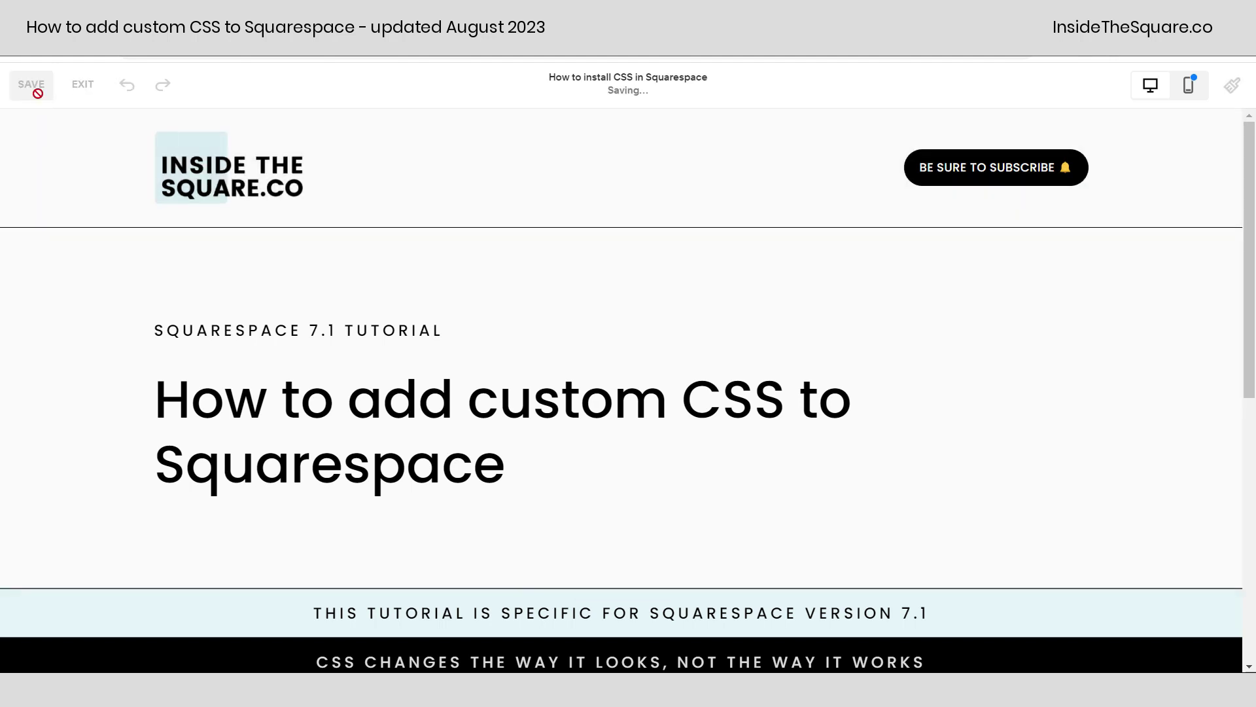